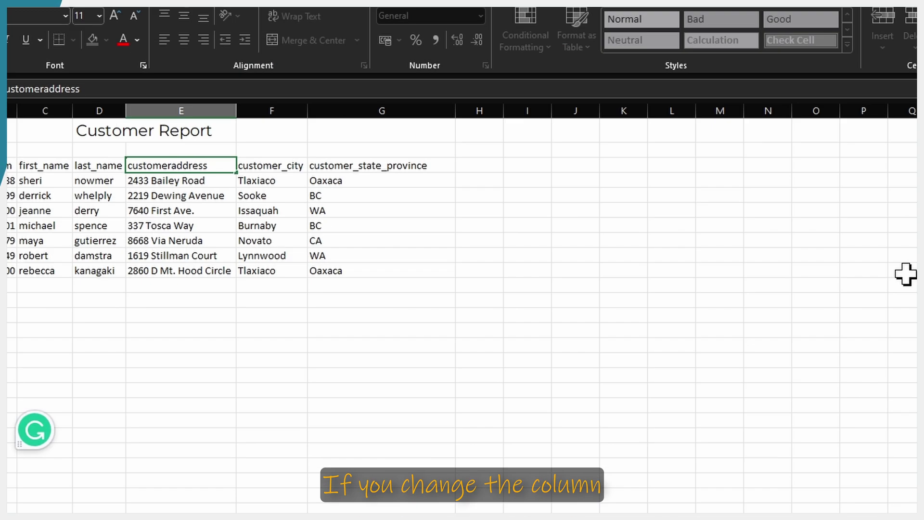
key("BackSpace")
key("BackSpace")
key("BackSpace")
key("BackSpace")
key("BackSpace")
key("BackSpace")
key("BackSpace")
key("BackSpace")
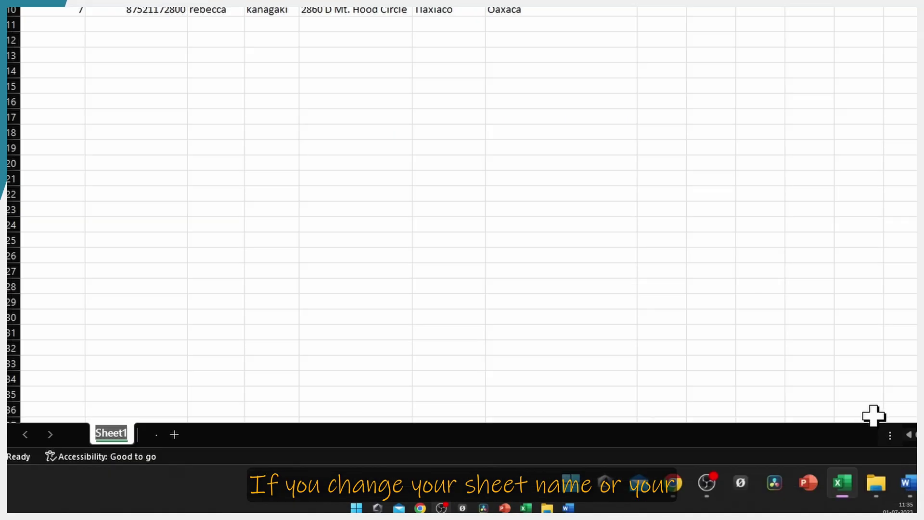
type("Re")
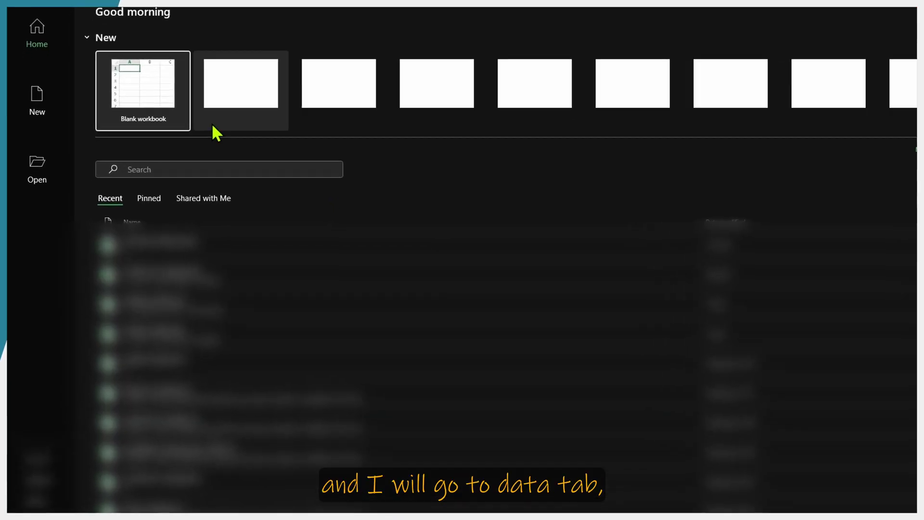
Create a blank workbook and start a data import from an Excel workbook file.
left_click(149, 79)
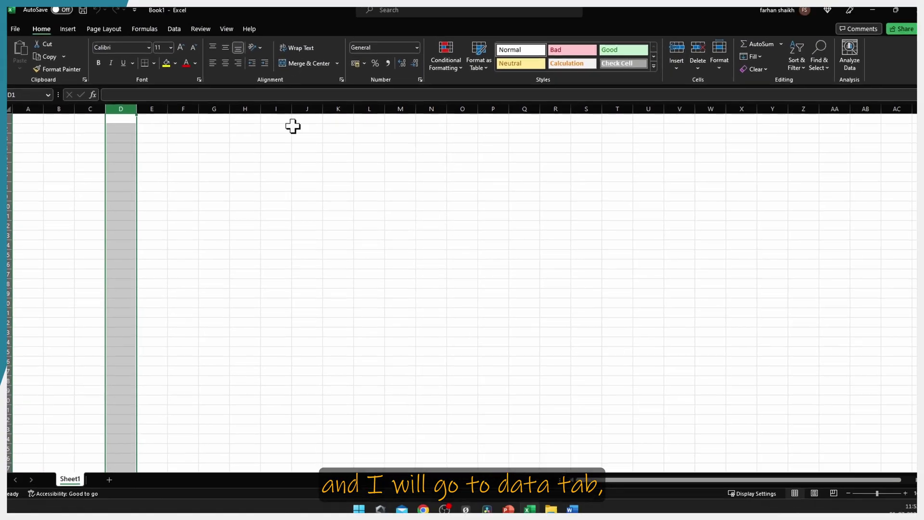
left_click(299, 128)
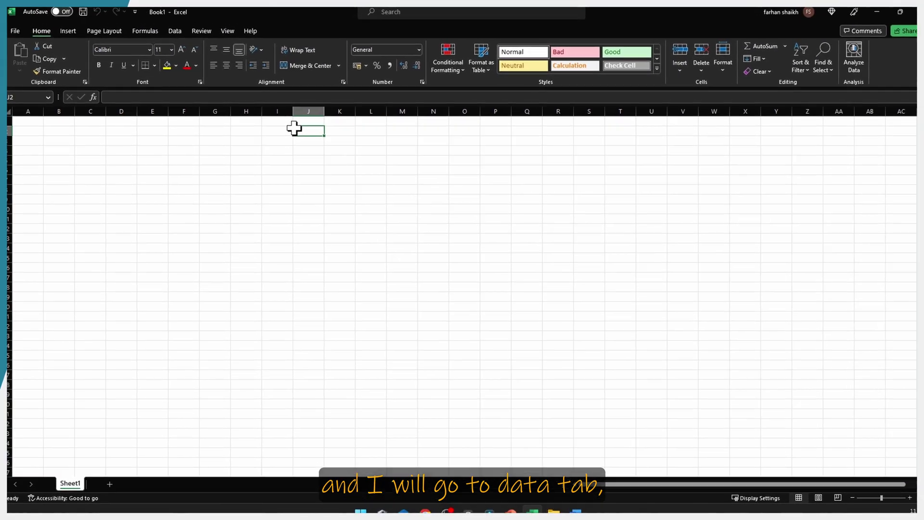
left_click(203, 36)
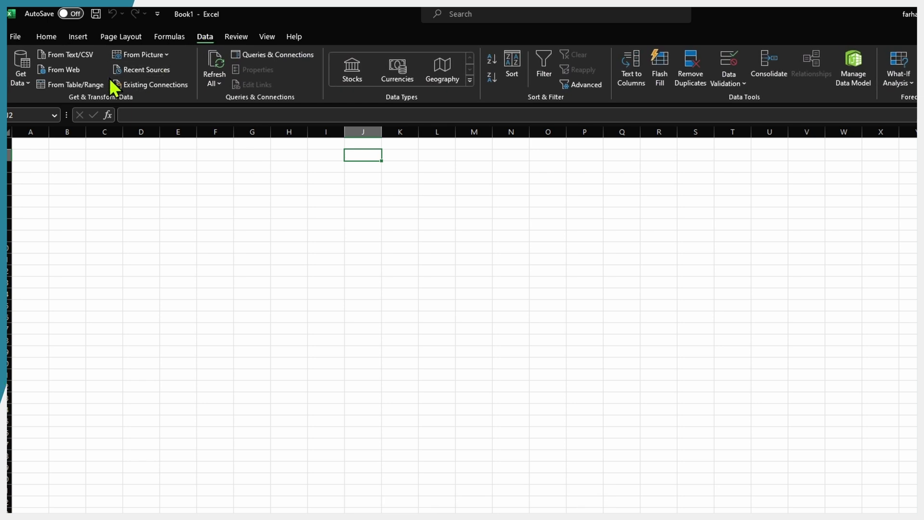
left_click(19, 79)
mouse_move(34, 101)
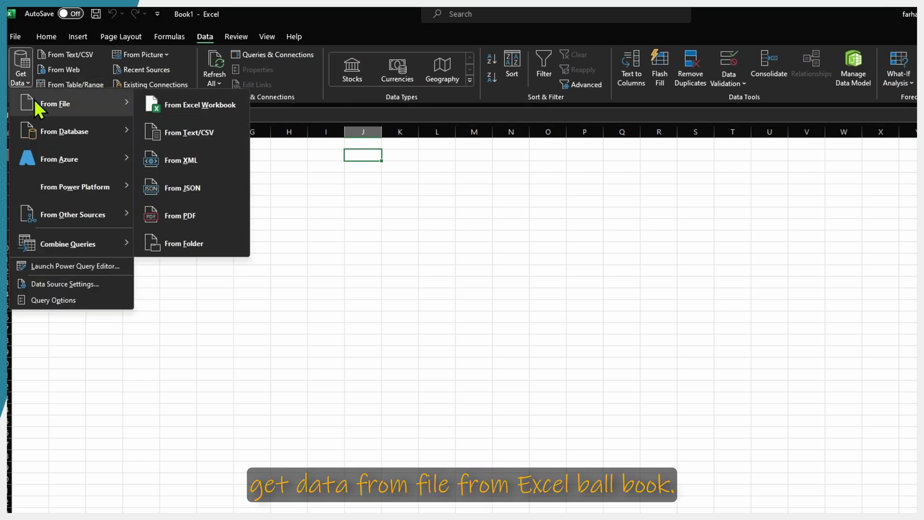
left_click(209, 99)
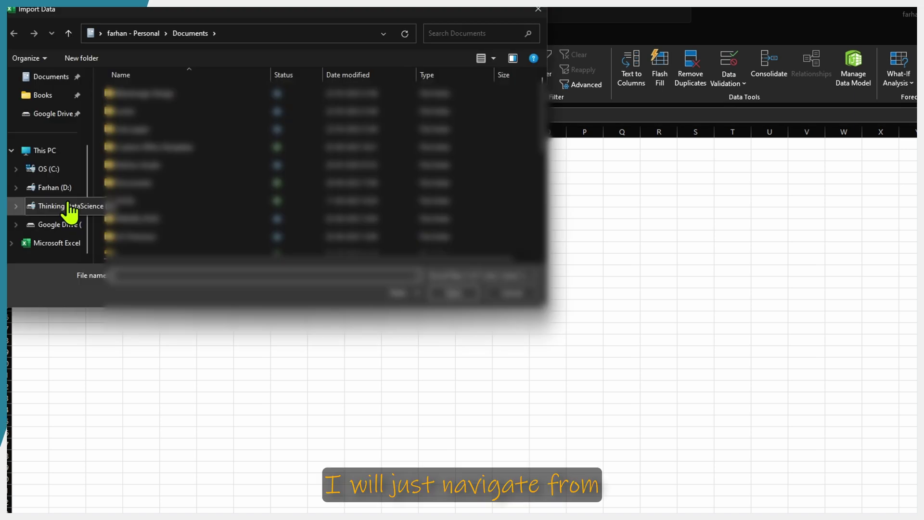
Choose Customer Report.xlsx on the Thinking DataScience (E:) drive and open its Sheet1 in Power Query for transformation.
left_click(69, 205)
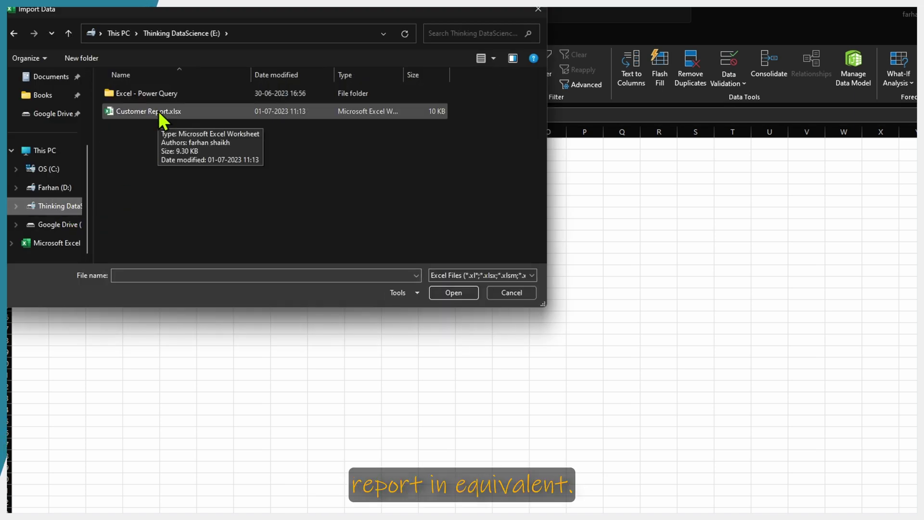
double_click(137, 111)
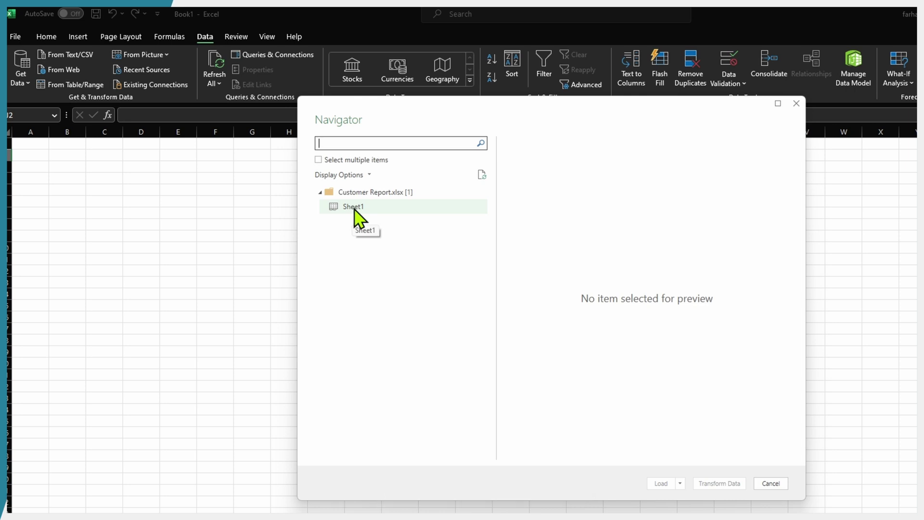
left_click(355, 208)
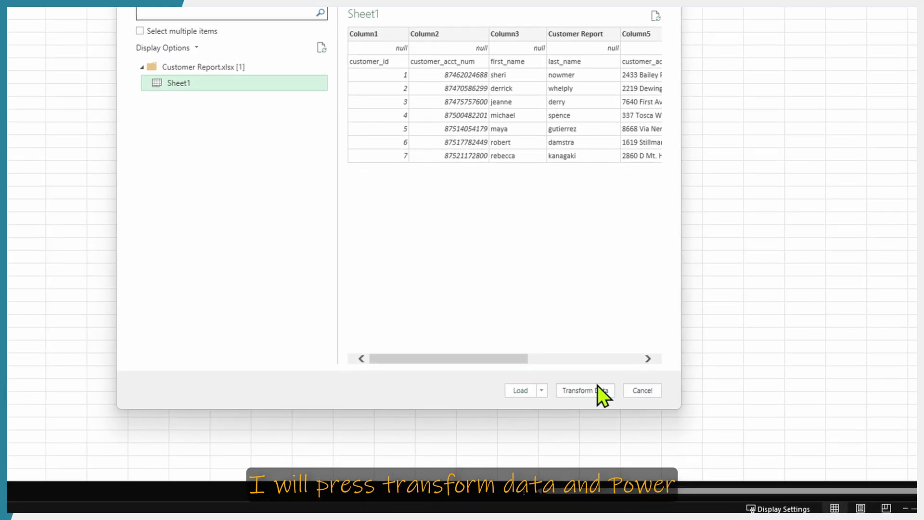
left_click(597, 390)
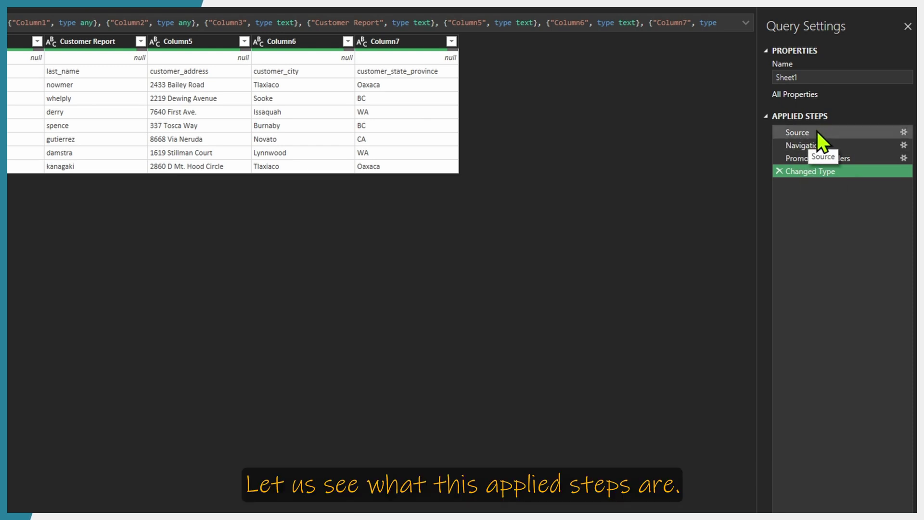
Examine the Source step's formula, the file path hard-coded in it and the step's settings.
left_click(816, 131)
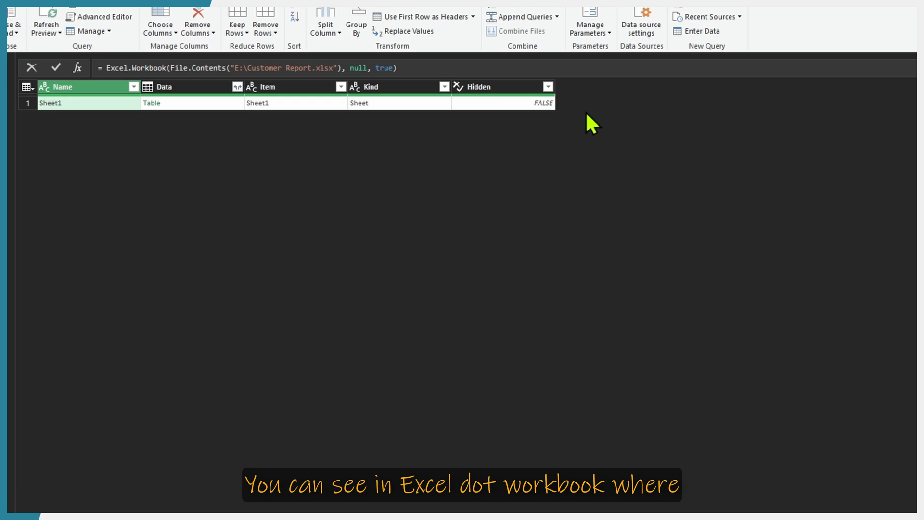
left_click(561, 62)
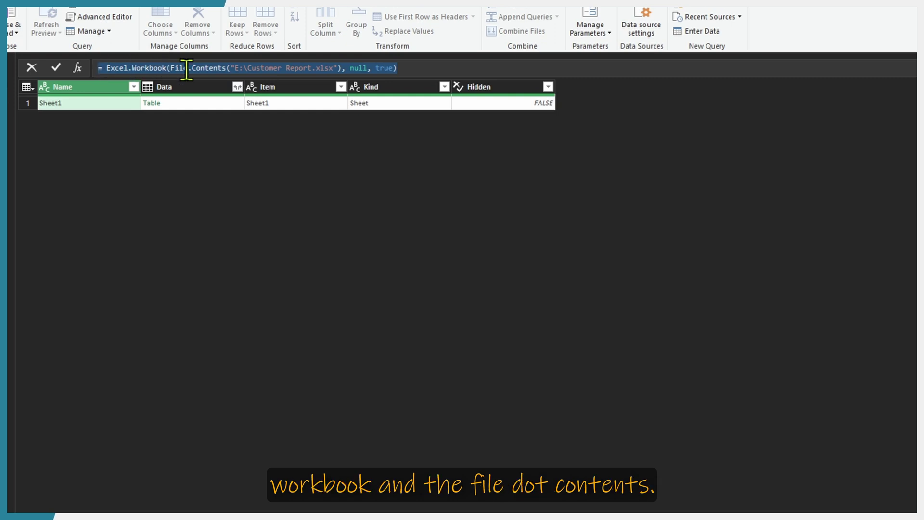
mouse_move(187, 68)
left_click_drag(235, 68, 334, 68)
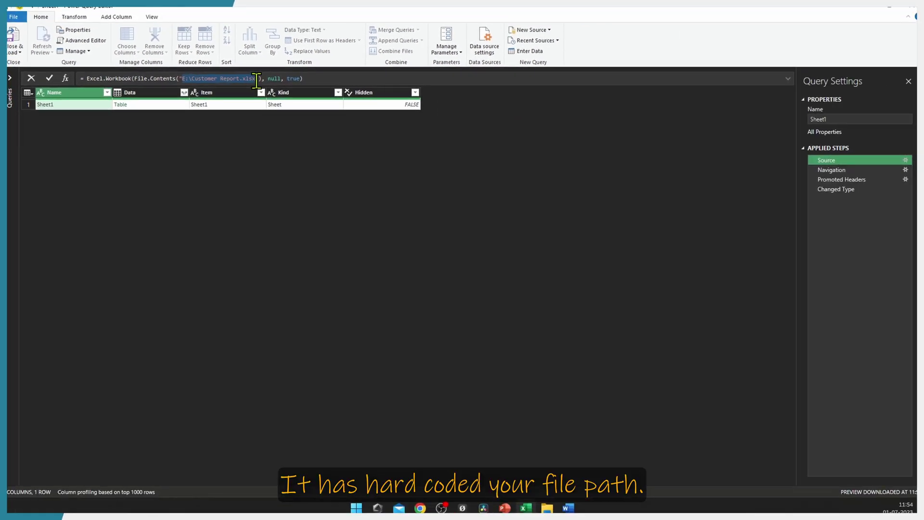
left_click(348, 78)
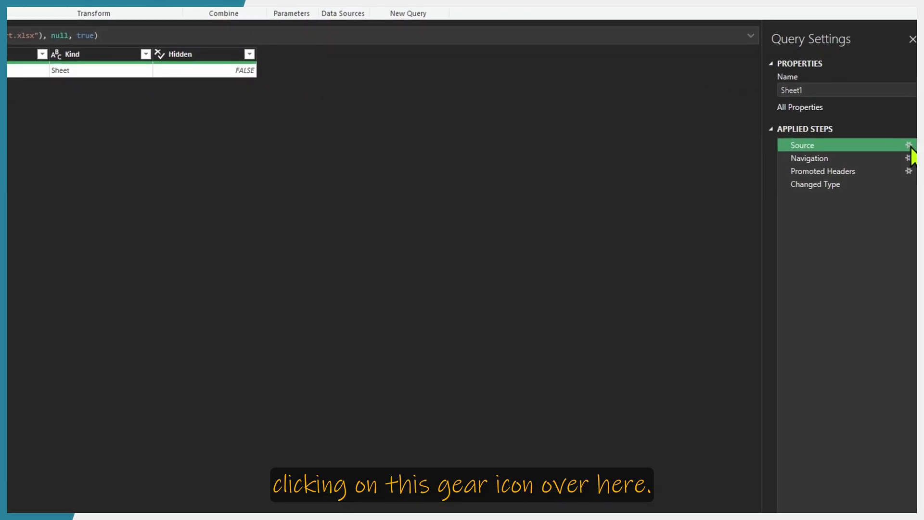
left_click(909, 145)
key("Escape")
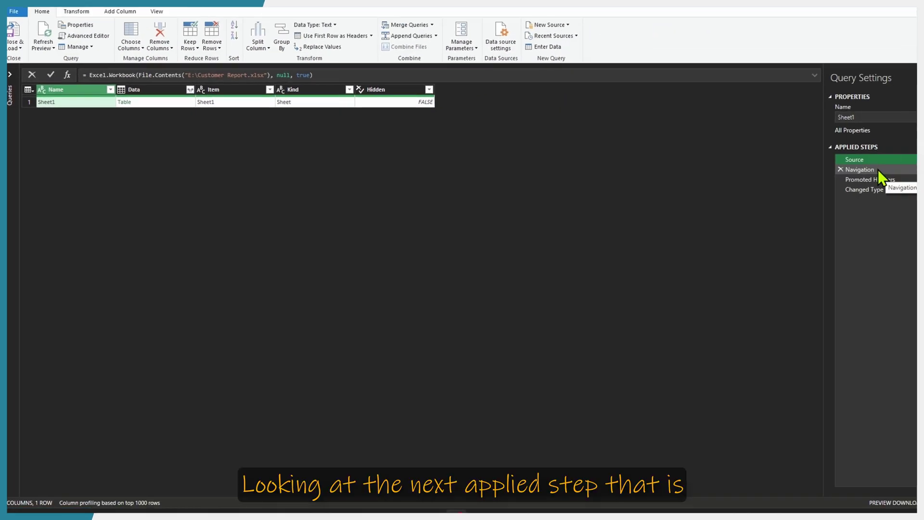
Inspect the sheet name in the Navigation step's formula and view the Promoted Headers step.
left_click(836, 160)
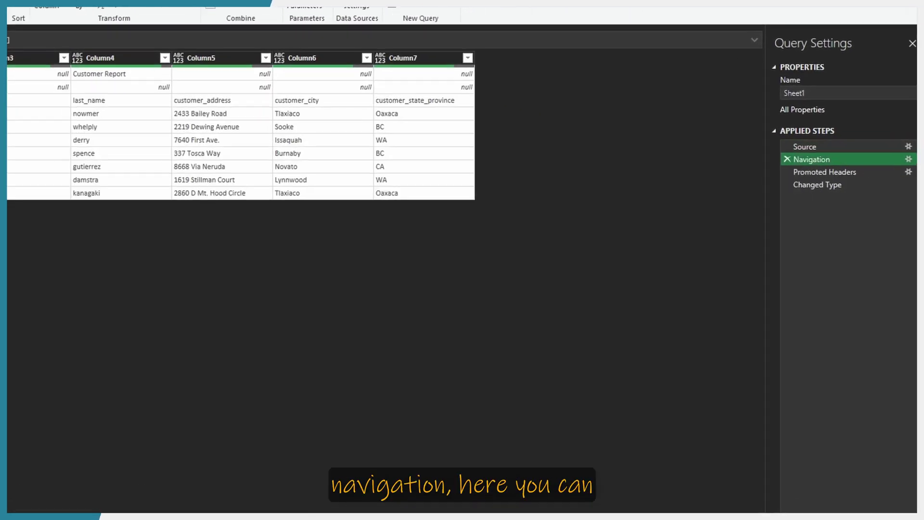
left_click_drag(199, 44, 186, 44)
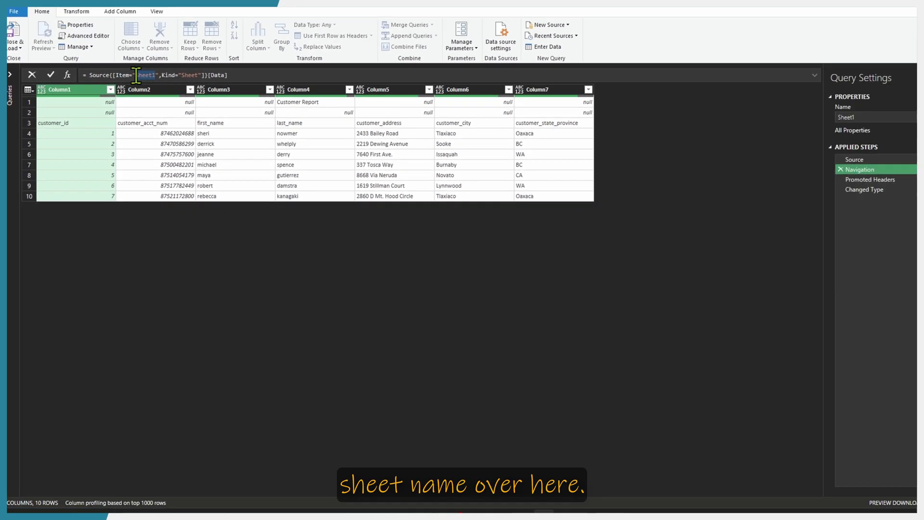
left_click(821, 172)
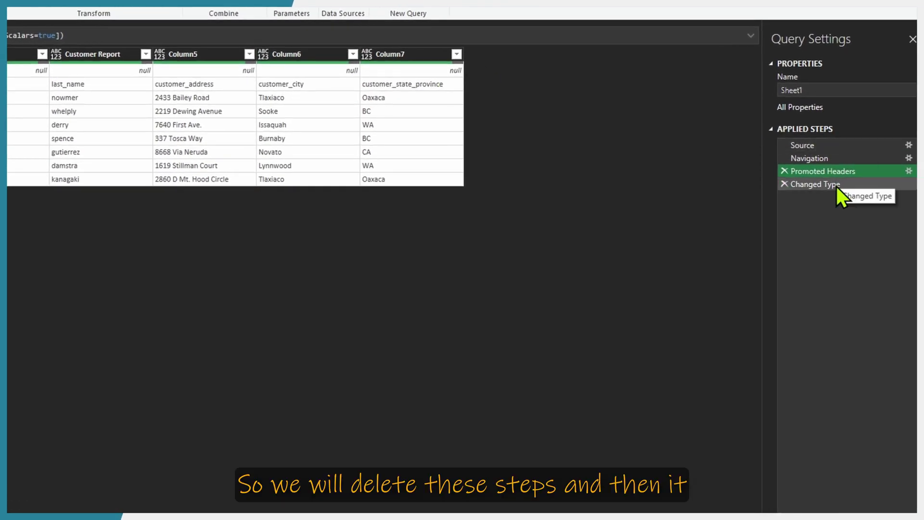
Delete the automatically applied Changed Type and Promoted Headers steps from the query.
left_click(845, 187)
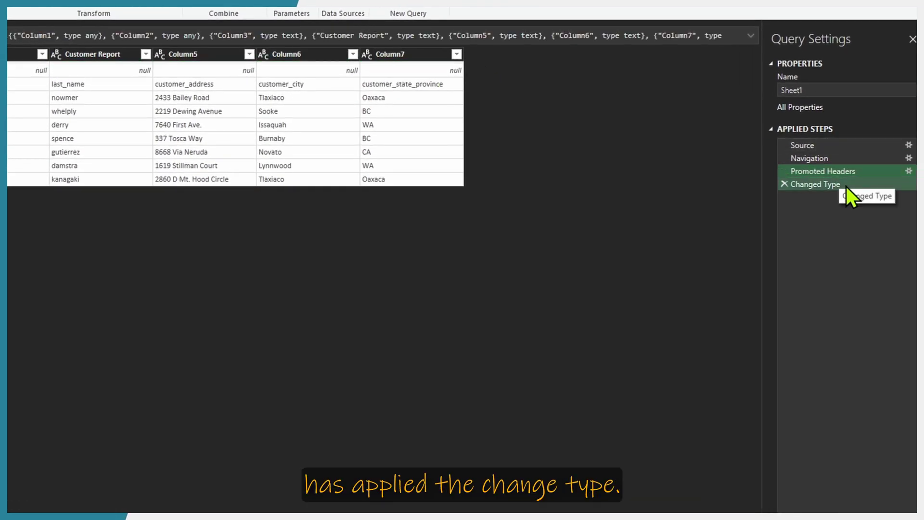
left_click(784, 184)
left_click(783, 170)
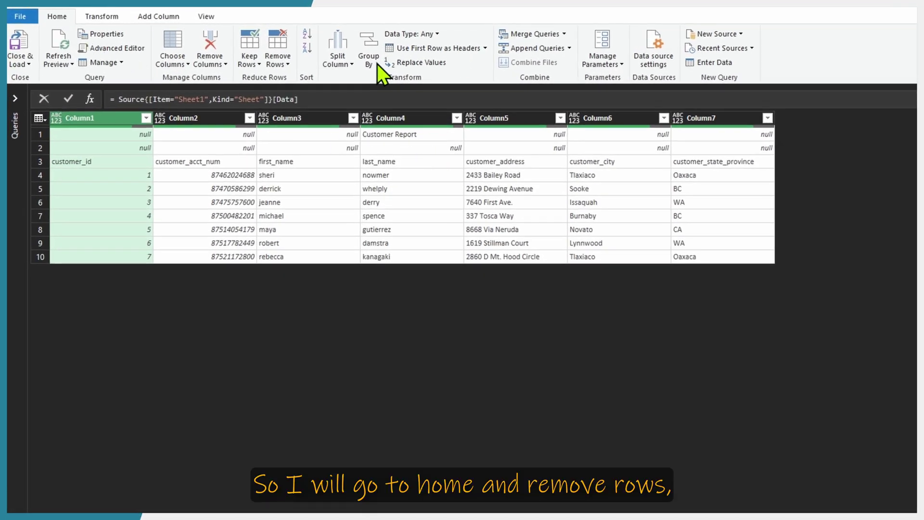
Remove the top 2 rows from the Sheet1 query.
left_click(287, 64)
left_click(323, 80)
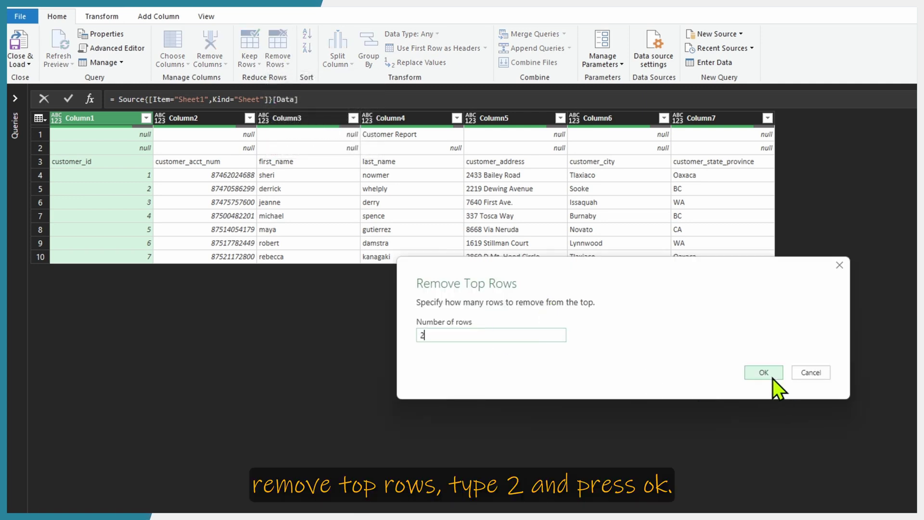
left_click(772, 377)
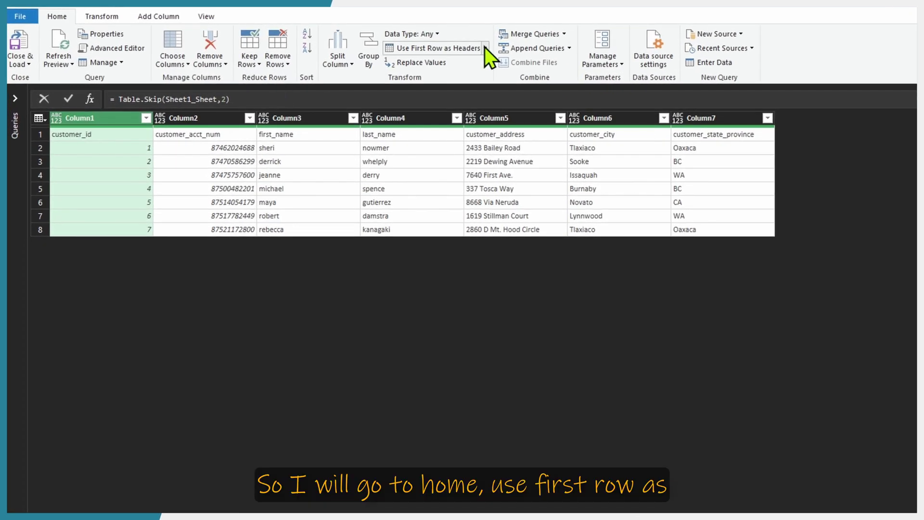
Use the first row as column headers and load the query result into the workbook.
left_click(459, 50)
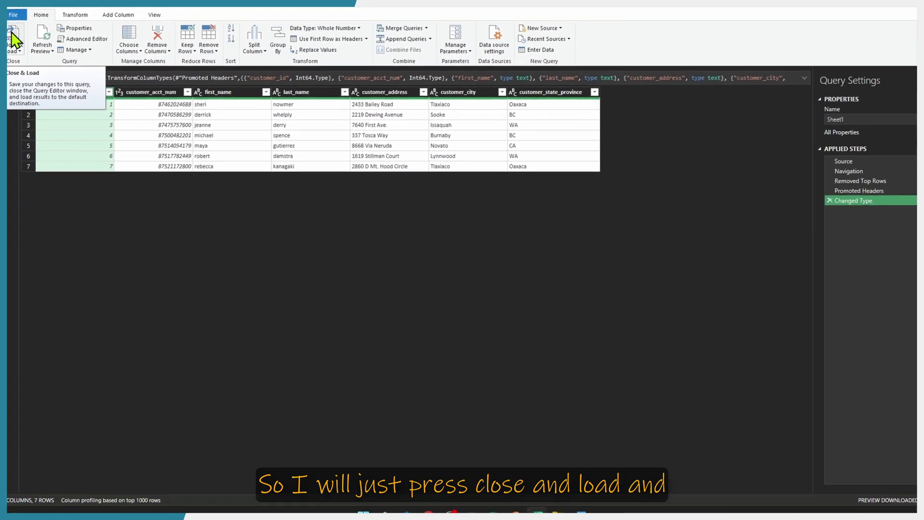
left_click(13, 38)
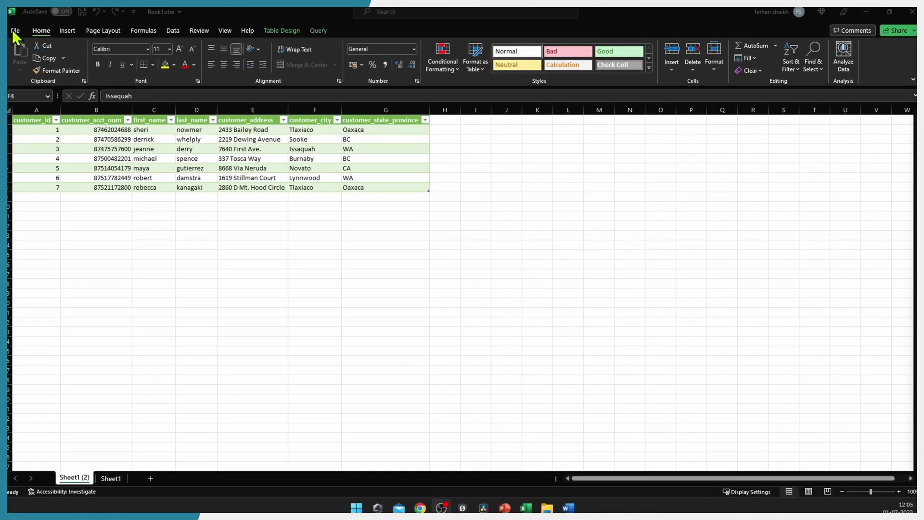
Save the workbook as transform_report on the Thinking DataScience (E:) drive and close it.
left_click(14, 36)
left_click(29, 157)
left_click(185, 207)
type("transform_")
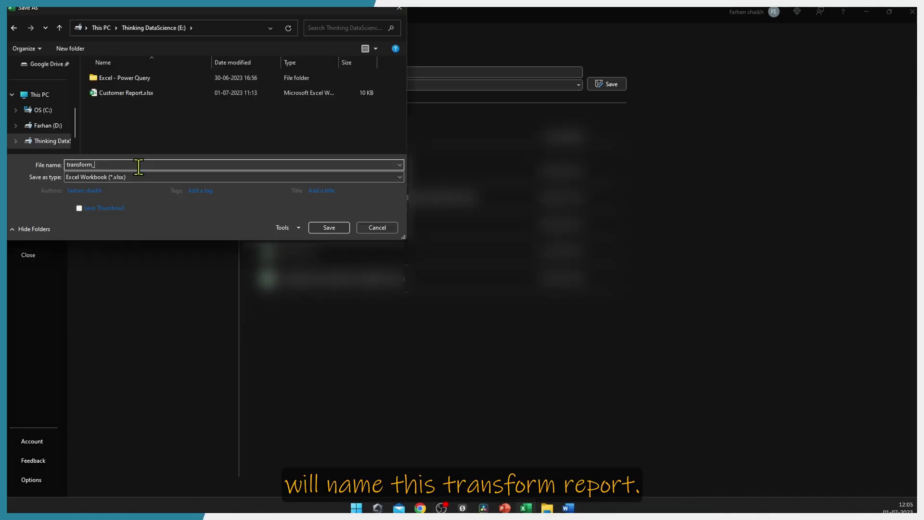
type("report")
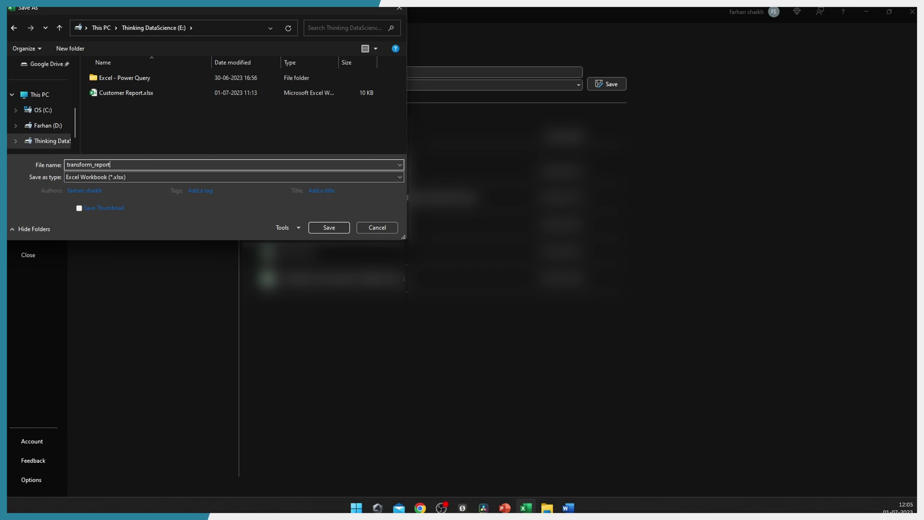
left_click(340, 230)
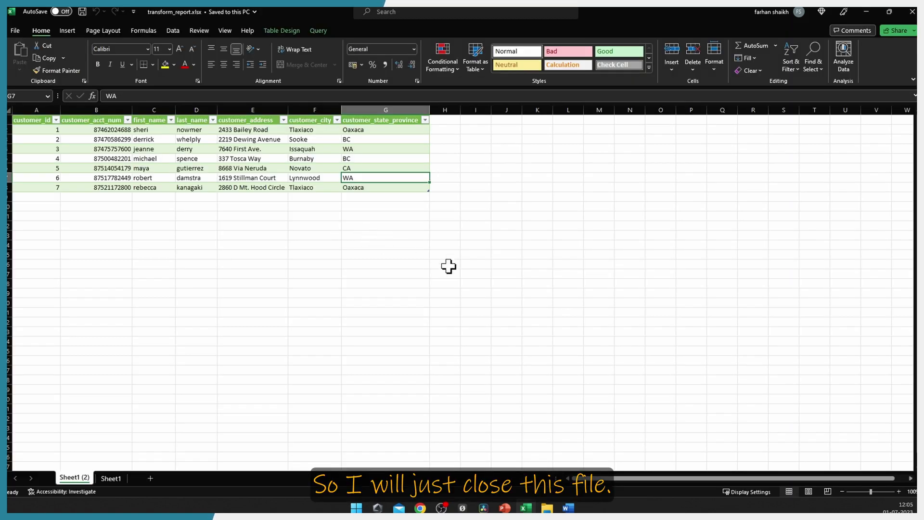
key("ctrl+w")
Switch to File Explorer and rename the source file Customer Report.xlsx as Customer_Report.xlsx.
mouse_move(547, 507)
left_click(529, 433)
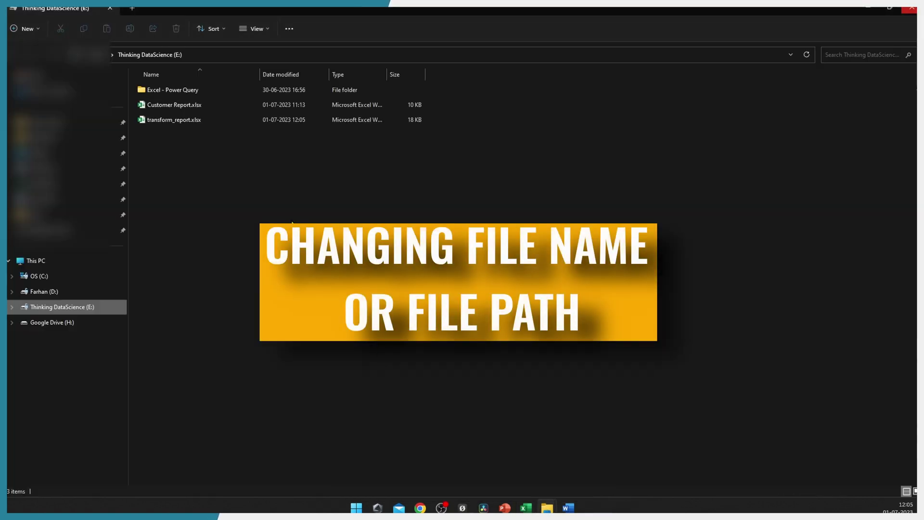
left_click(186, 106)
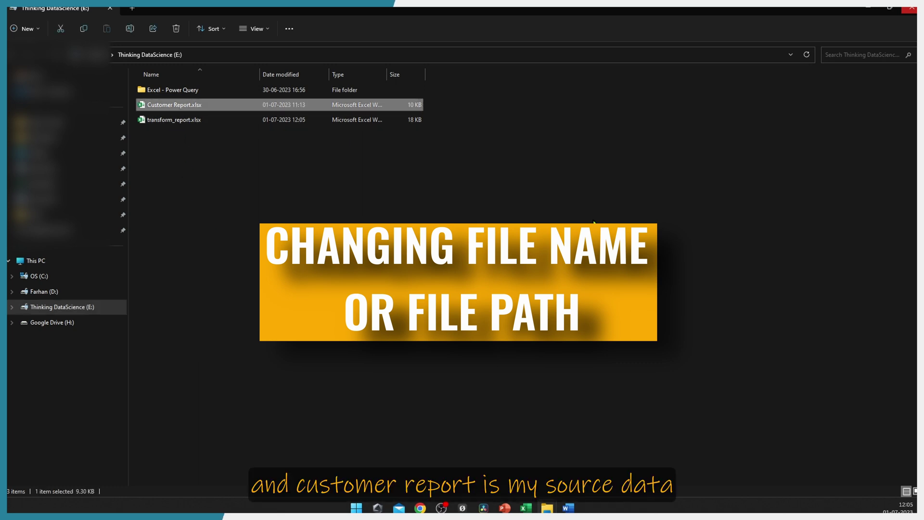
key("F2")
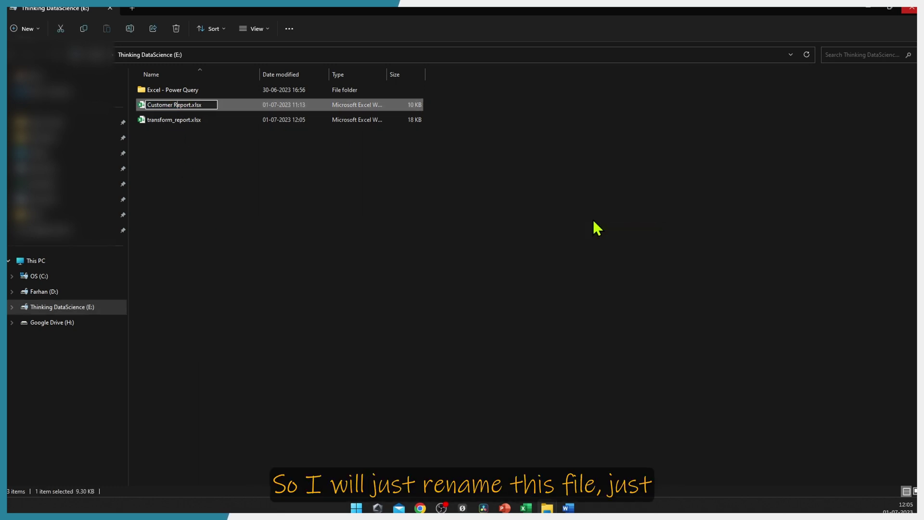
key("BackSpace")
type("_")
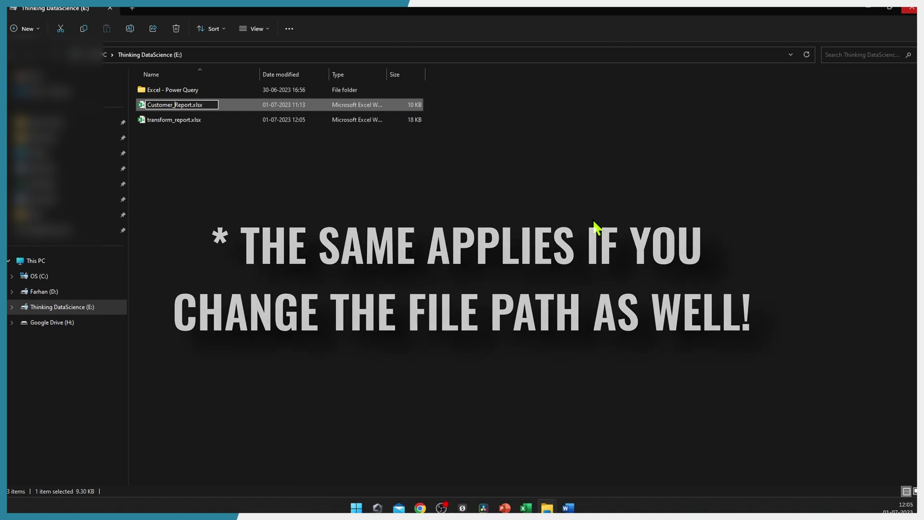
key("Return")
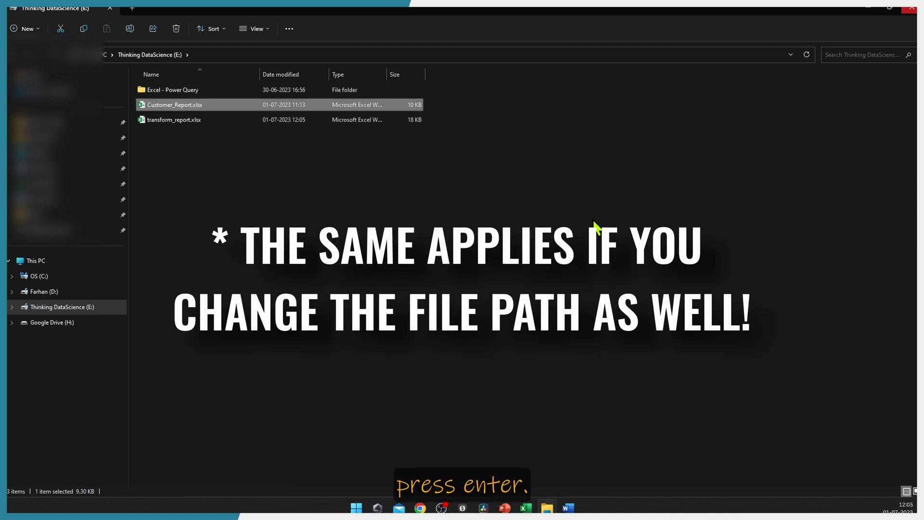
Open transform_report.xlsx and try to refresh all of its data, dismissing the resulting message.
double_click(169, 119)
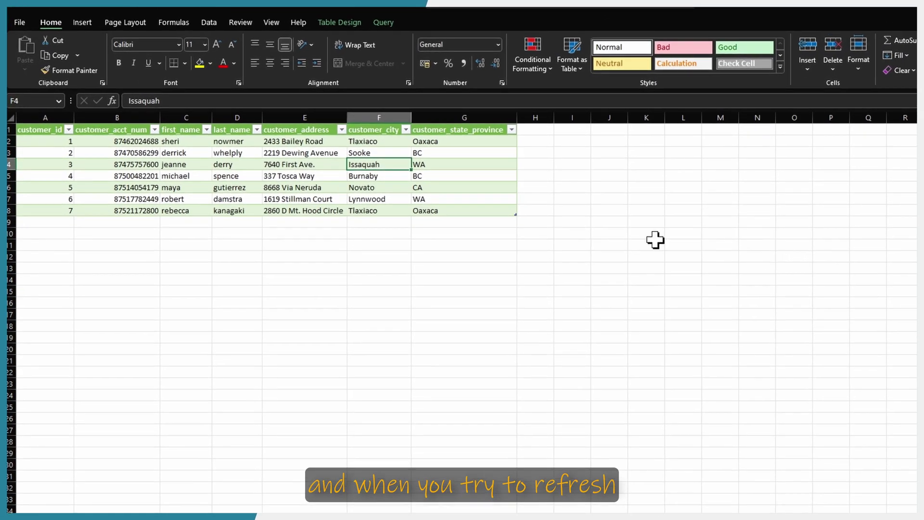
left_click(210, 22)
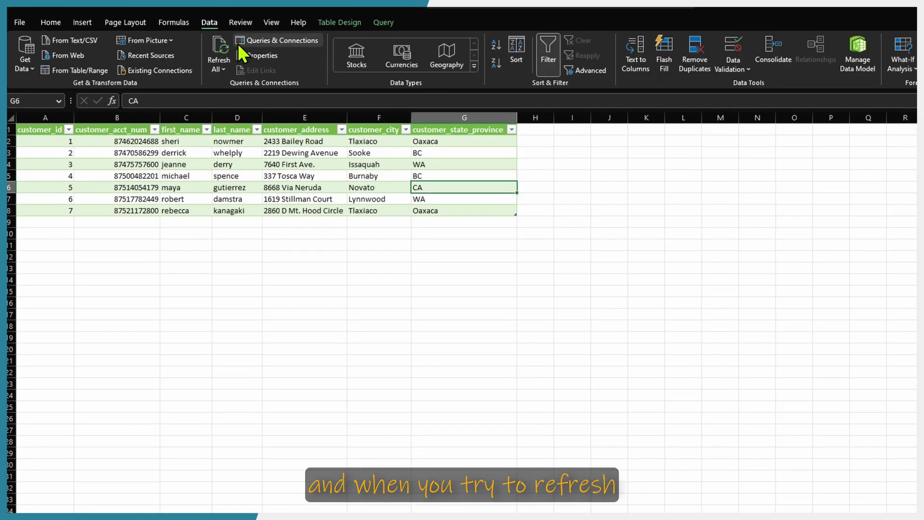
left_click(220, 48)
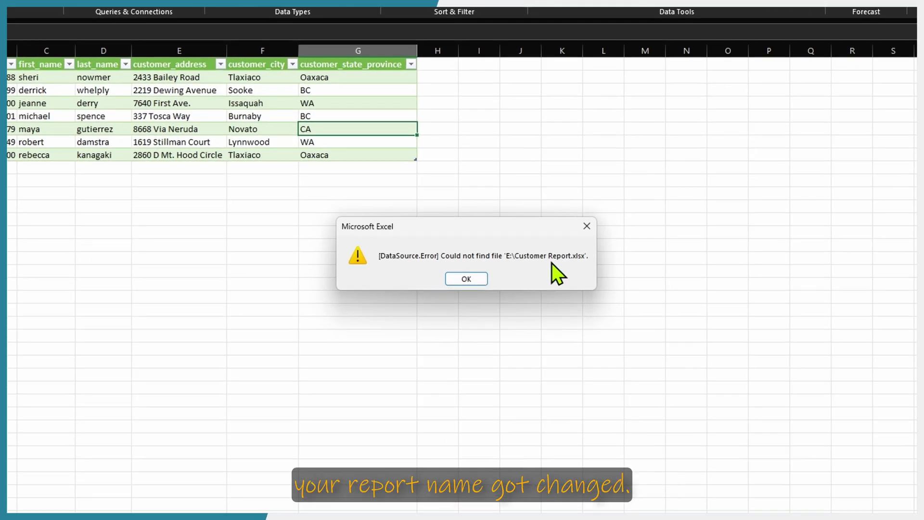
left_click(466, 278)
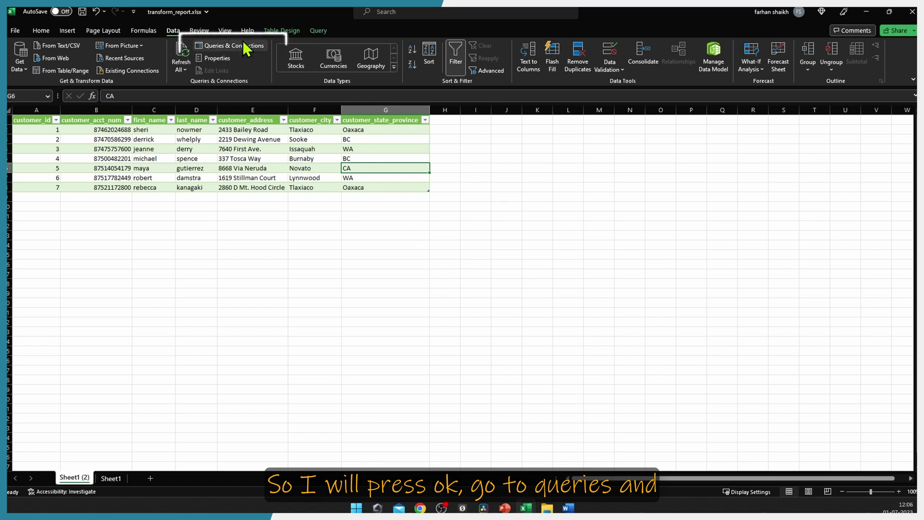
Open the Sheet1 query in the Power Query Editor and go to the step causing the error.
left_click(245, 48)
double_click(847, 169)
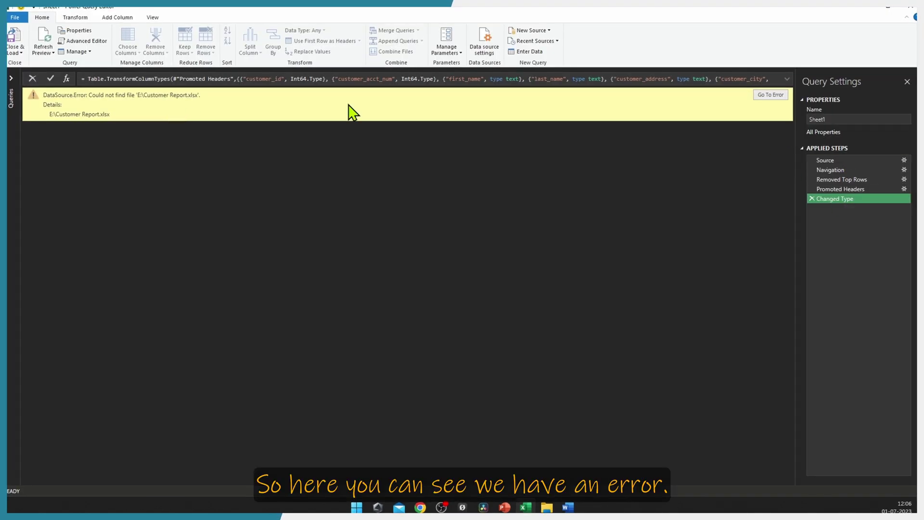
left_click(771, 95)
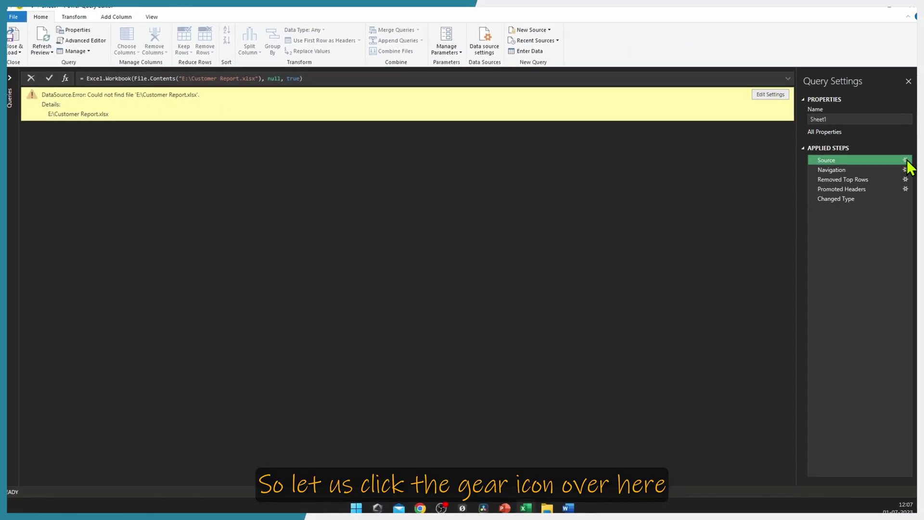
Change the Source step's file path to E:\Customer_Report.xlsx.
left_click(906, 160)
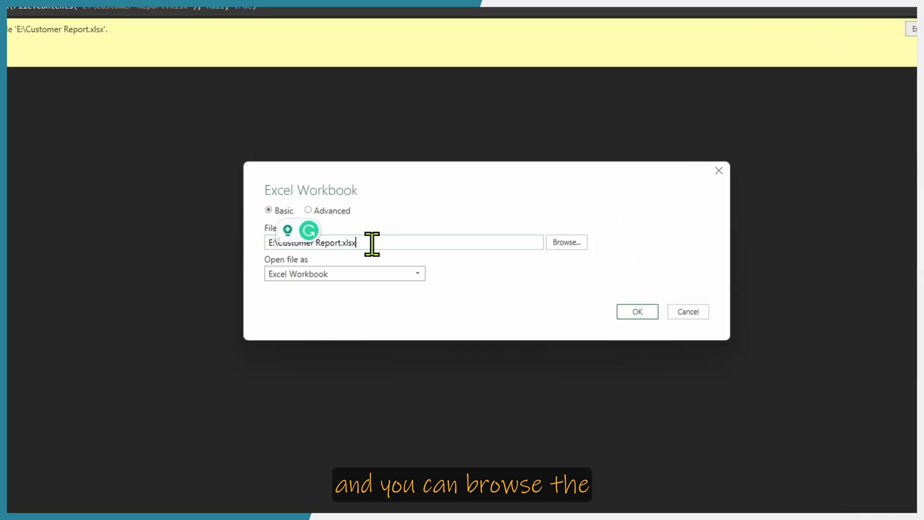
left_click(462, 241)
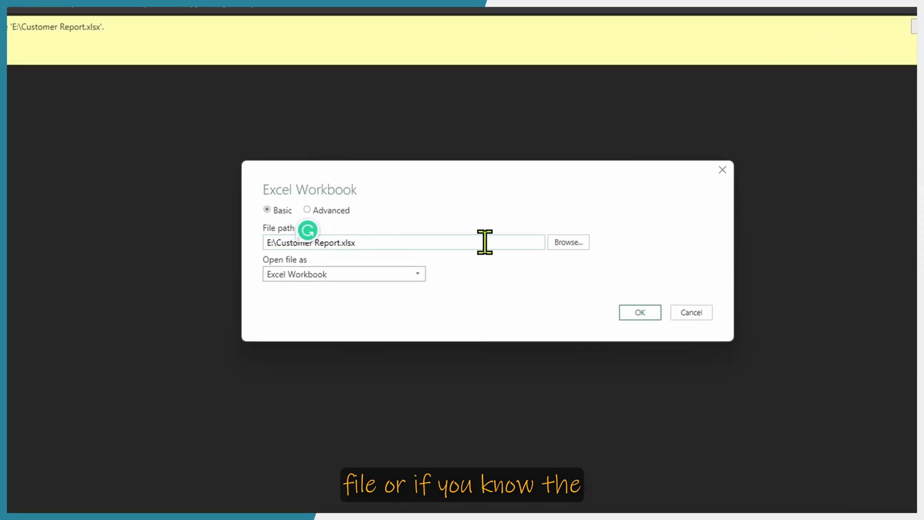
key("BackSpace")
type("_")
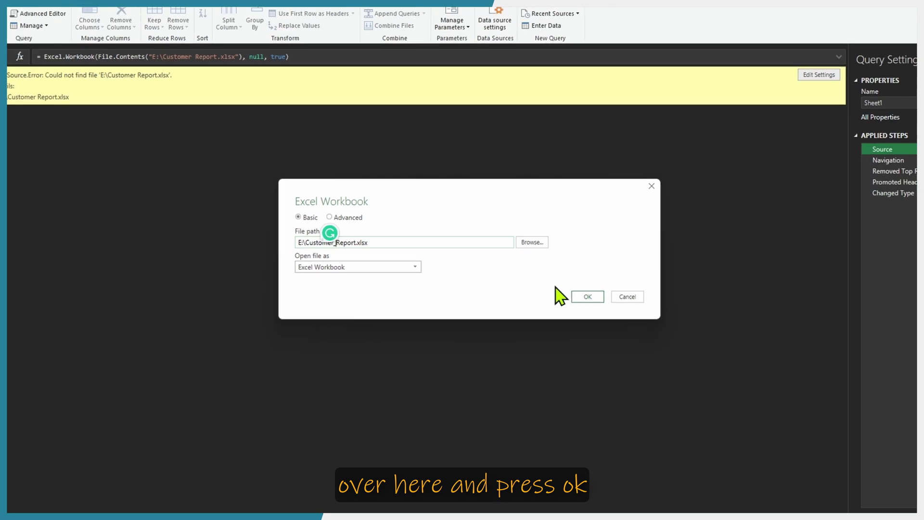
left_click(585, 297)
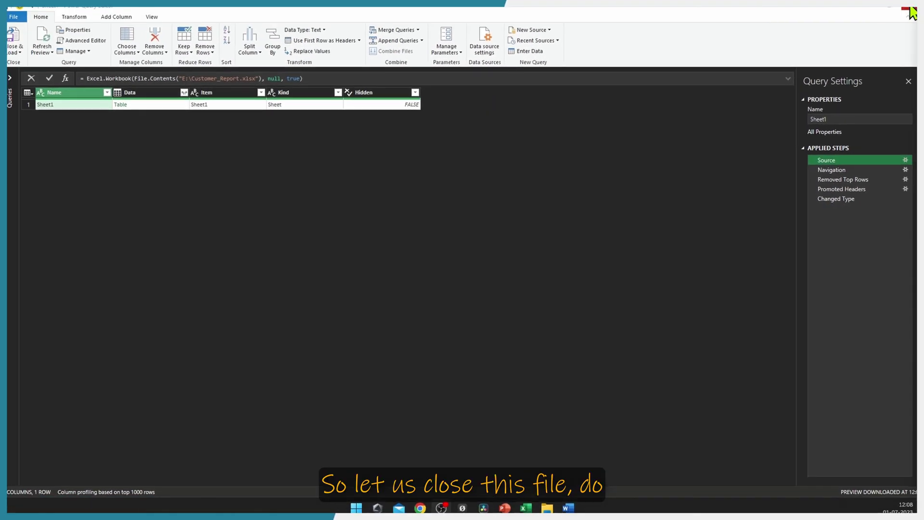
Close the Power Query Editor keeping the query changes, and save and close the transform_report workbook.
left_click(911, 10)
left_click(473, 268)
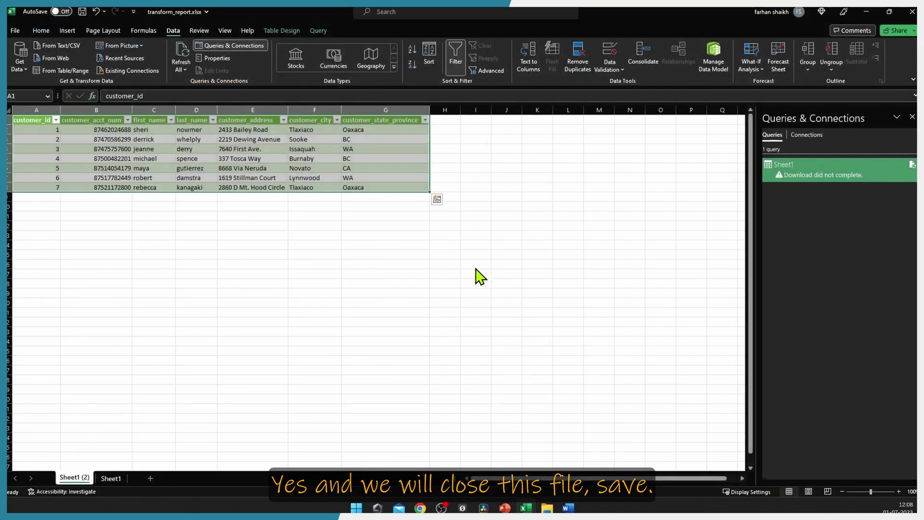
key("ctrl+w")
key("Return")
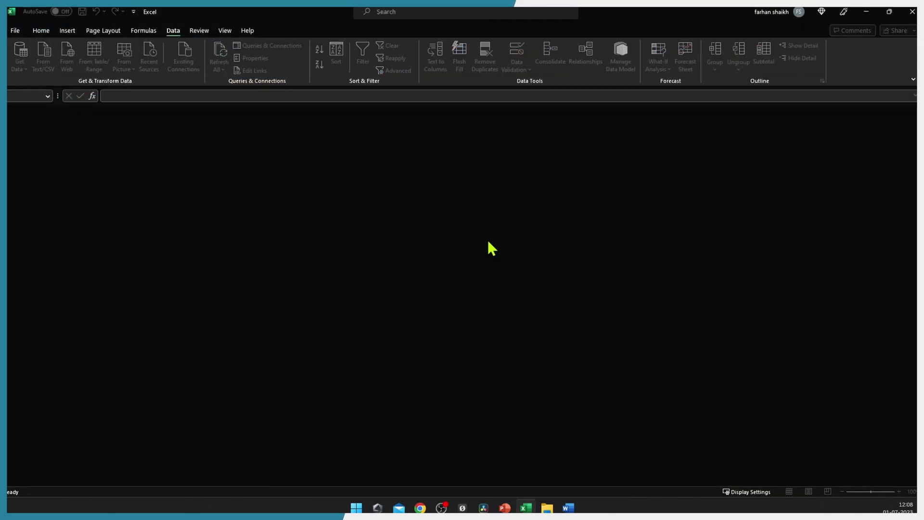
left_click(568, 454)
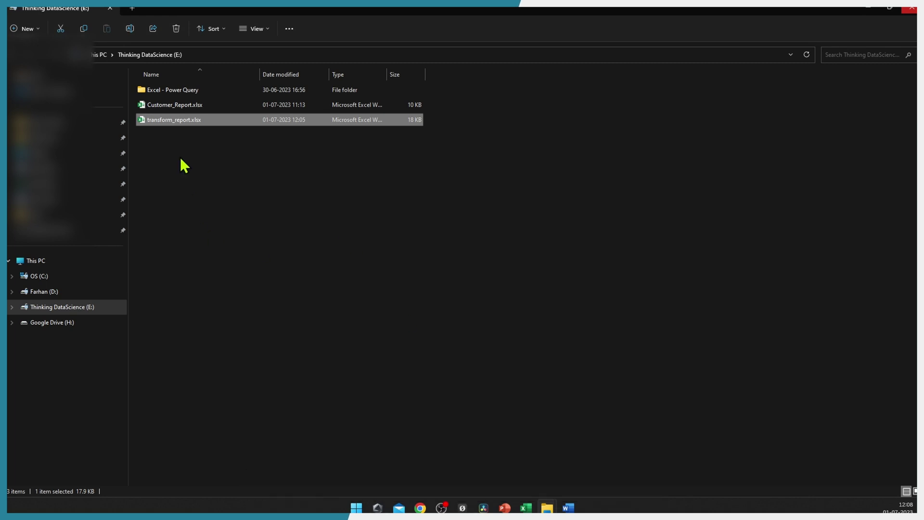
Open Customer_Report.xlsx from File Explorer, rename its Sheet1 worksheet as Customer, and save and close the workbook.
double_click(192, 107)
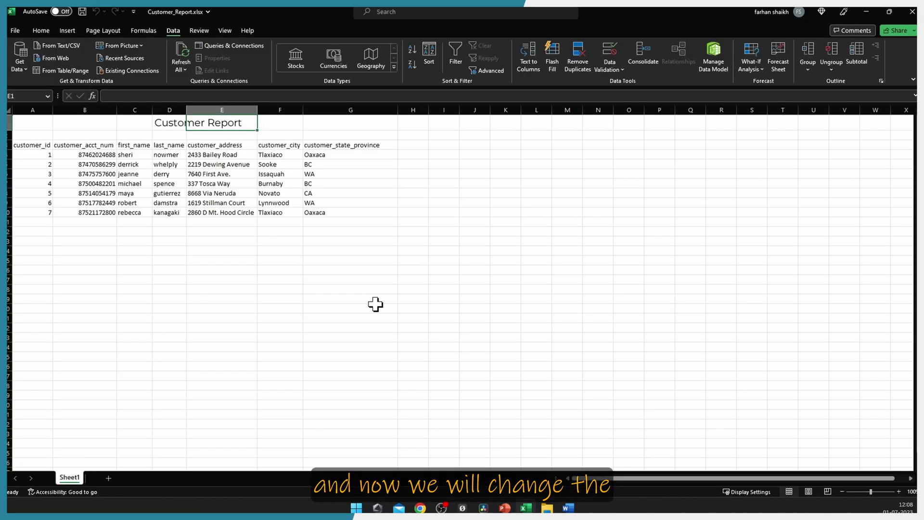
double_click(76, 480)
type("Re")
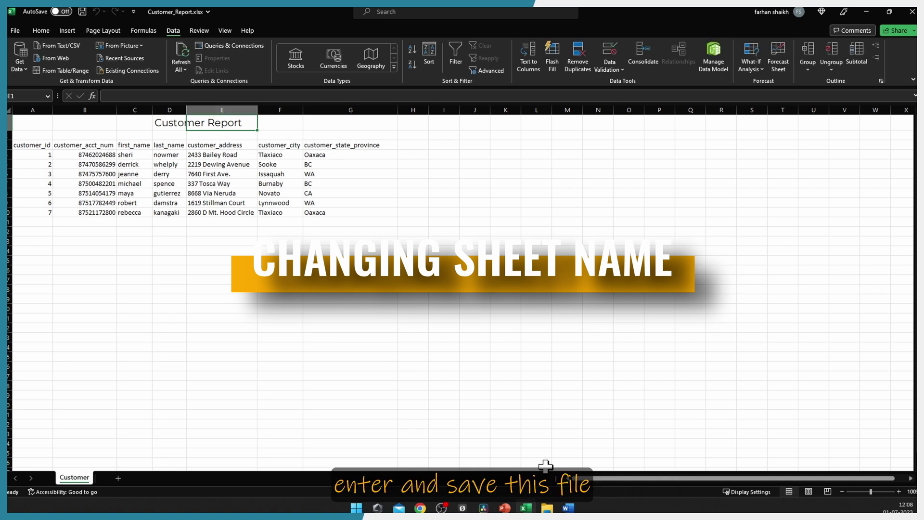
key("ctrl+w")
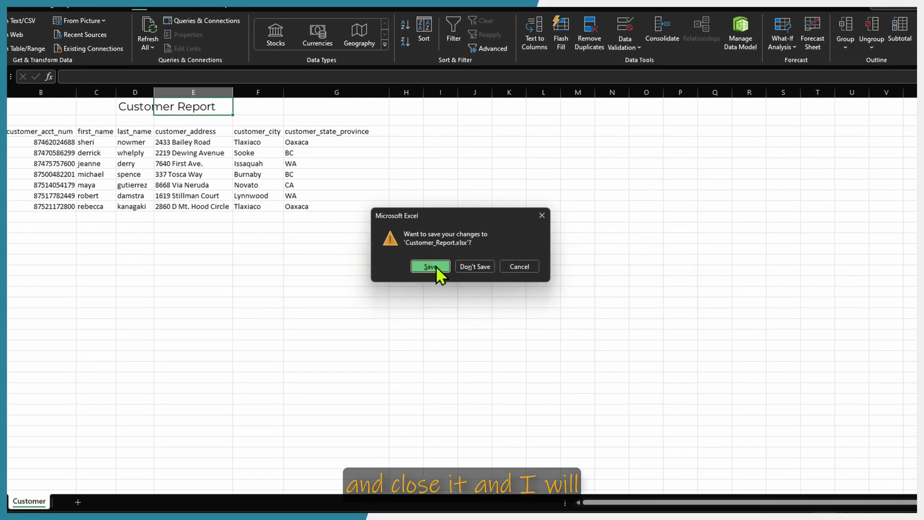
left_click(429, 267)
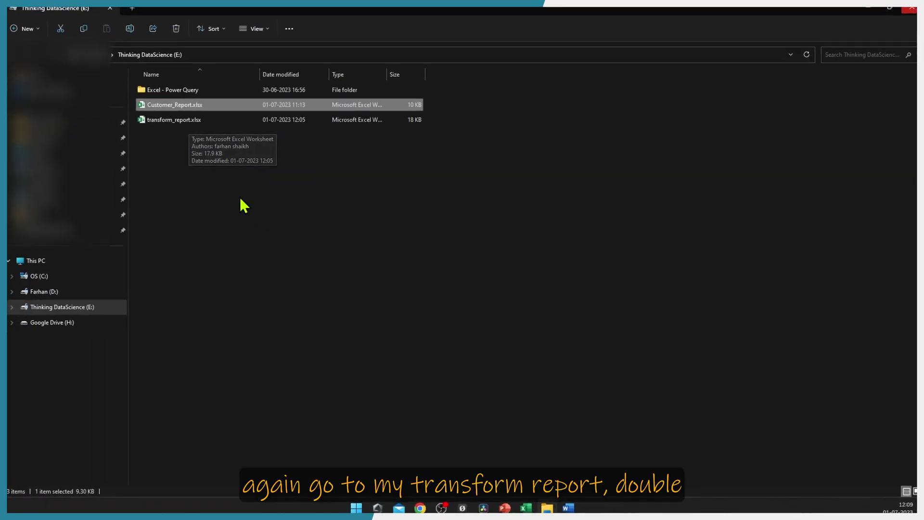
Reopen transform_report.xlsx and try to refresh the Sheet1 query, dismissing the resulting message.
double_click(169, 111)
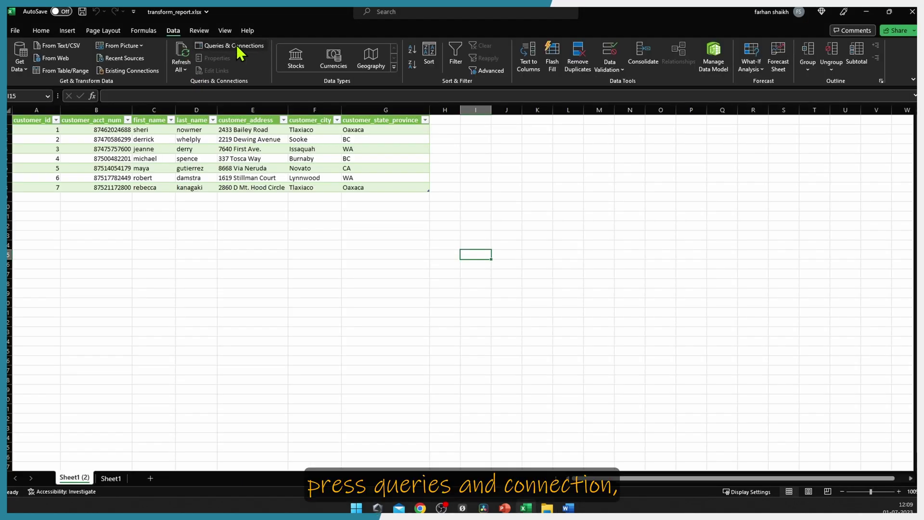
left_click(236, 46)
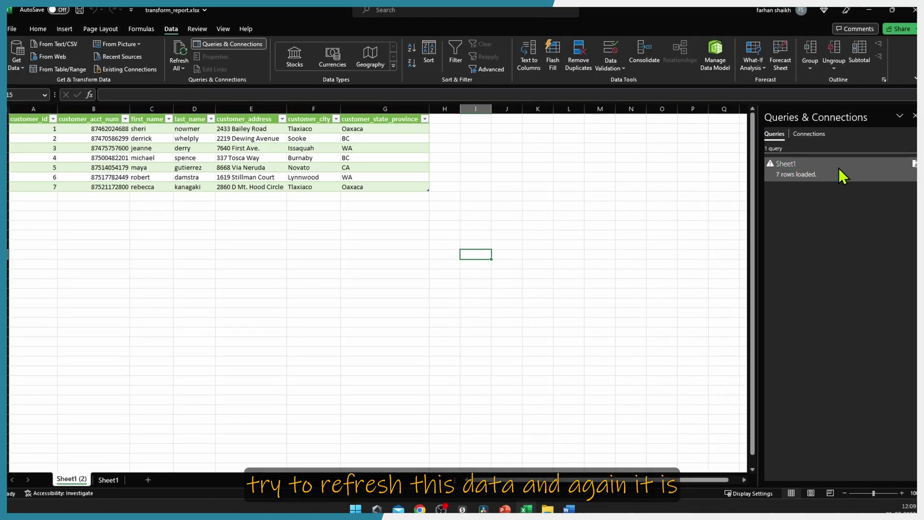
right_click(838, 169)
left_click(843, 212)
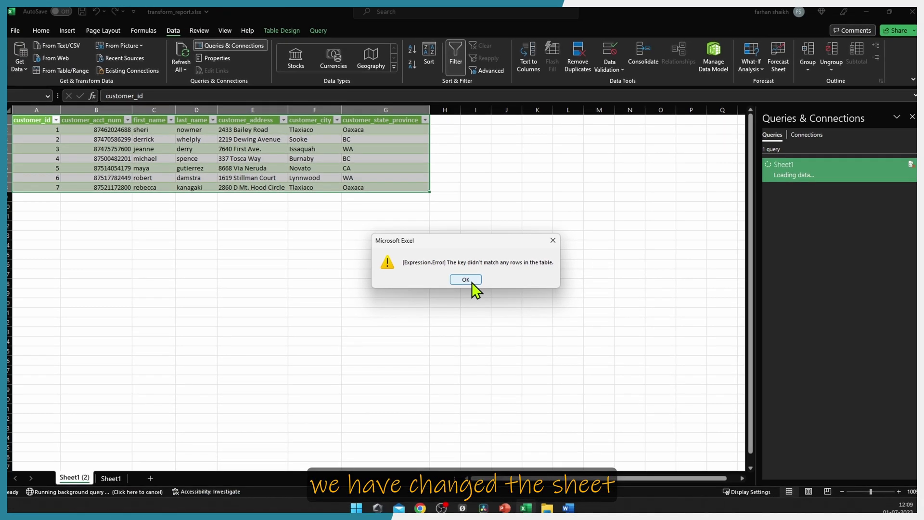
left_click(466, 280)
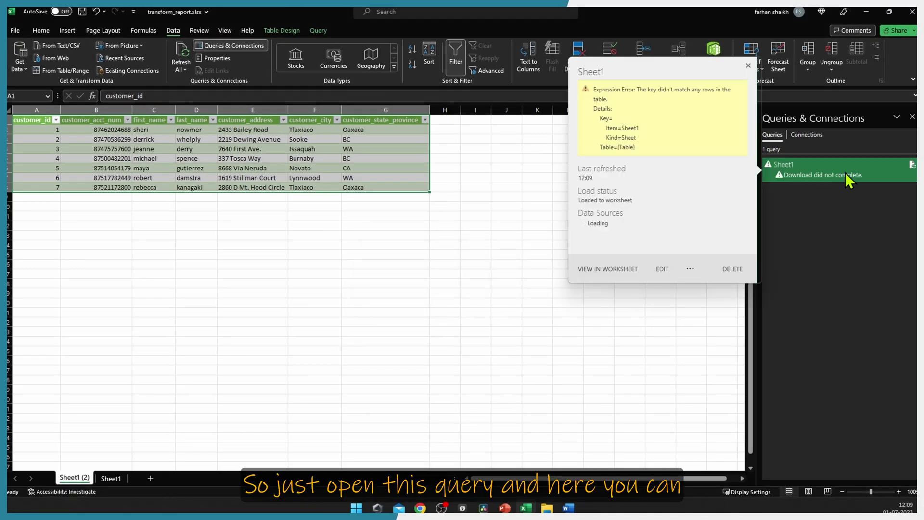
Open the Sheet1 query for editing, go to its error and check the resource selected in the Navigation step.
double_click(850, 173)
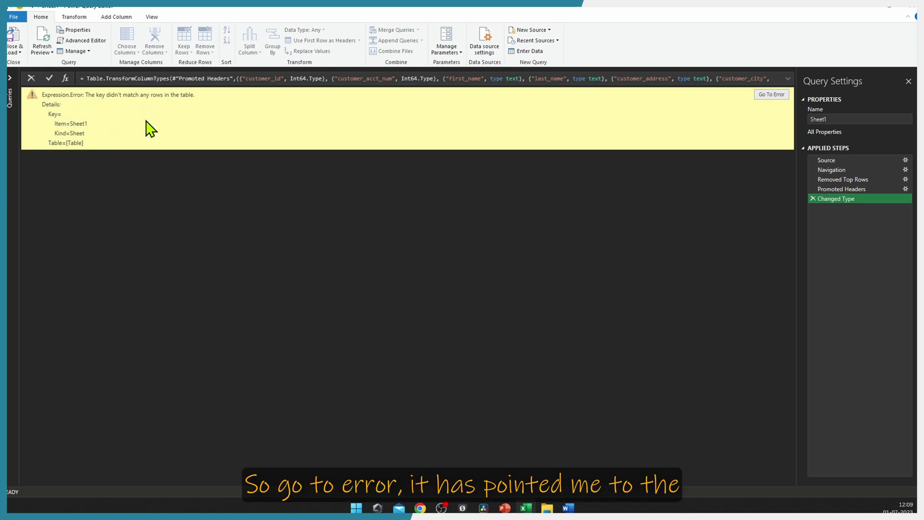
left_click(780, 95)
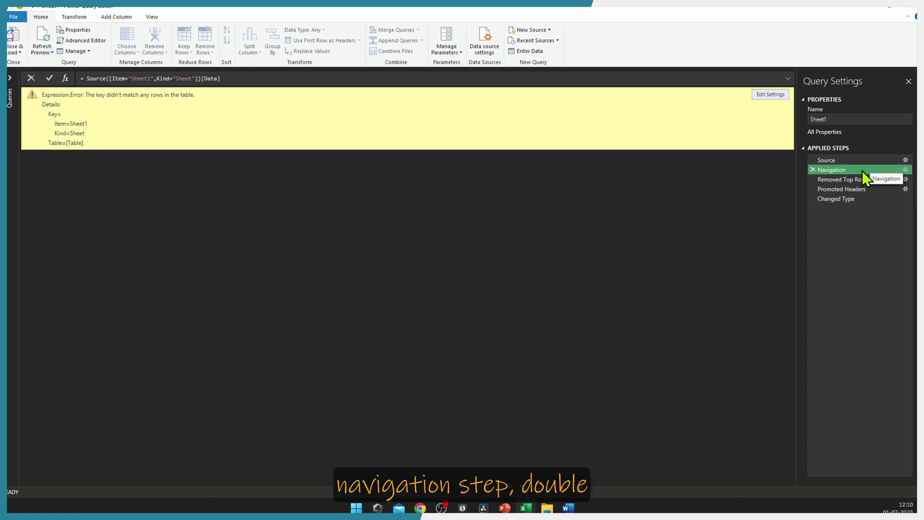
double_click(847, 170)
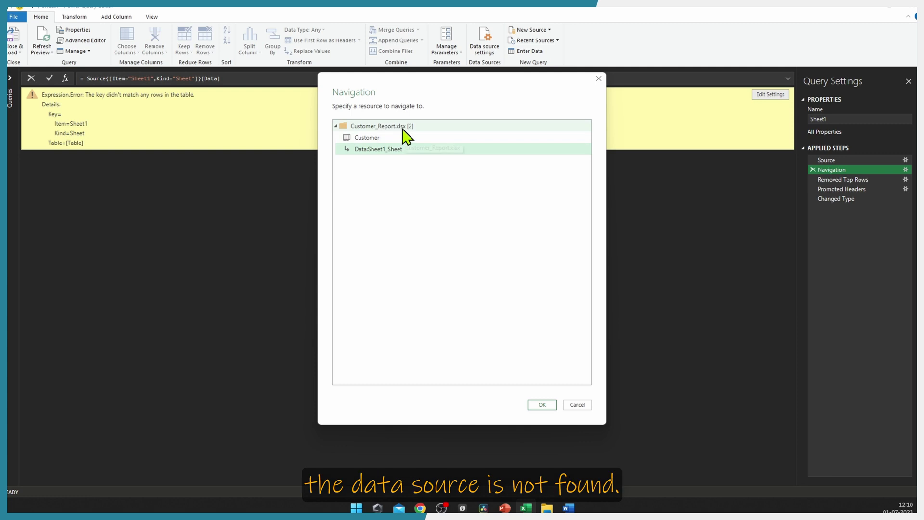
left_click(542, 404)
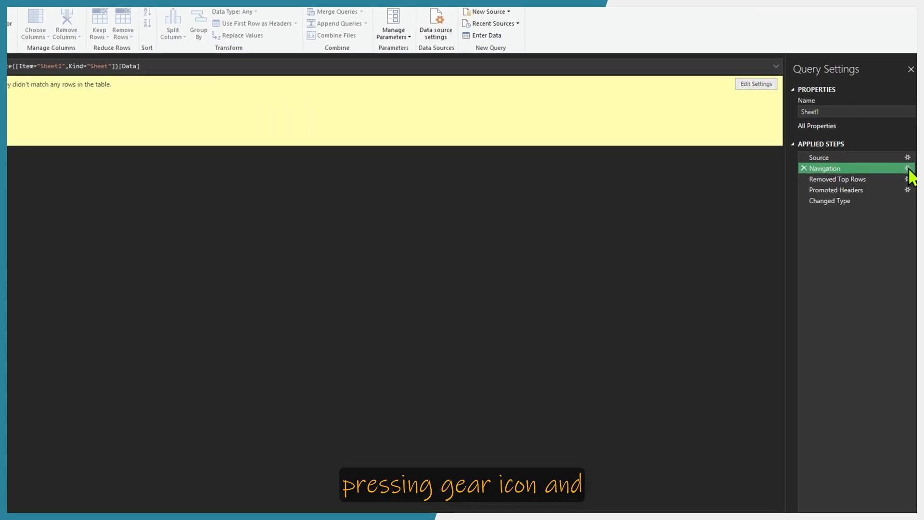
Replace the item name Sheet1 with Customer in the Navigation step's formula.
left_click(115, 74)
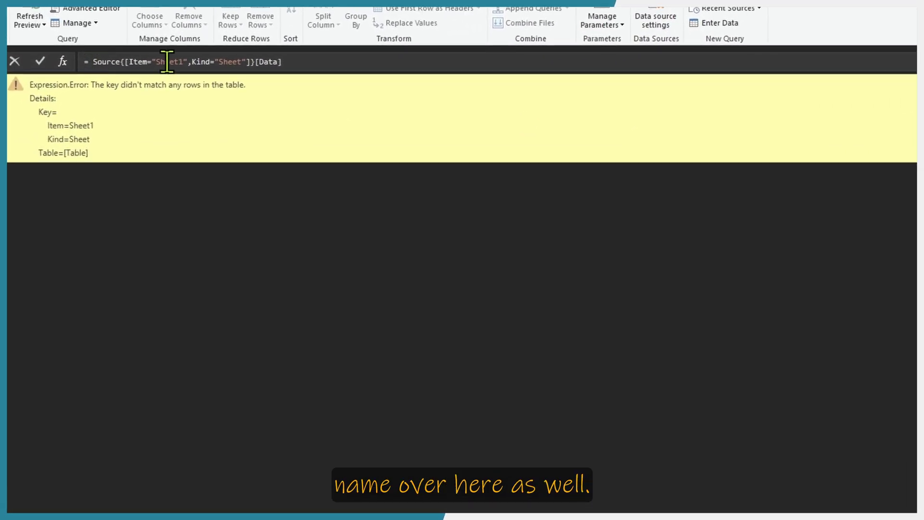
double_click(167, 61)
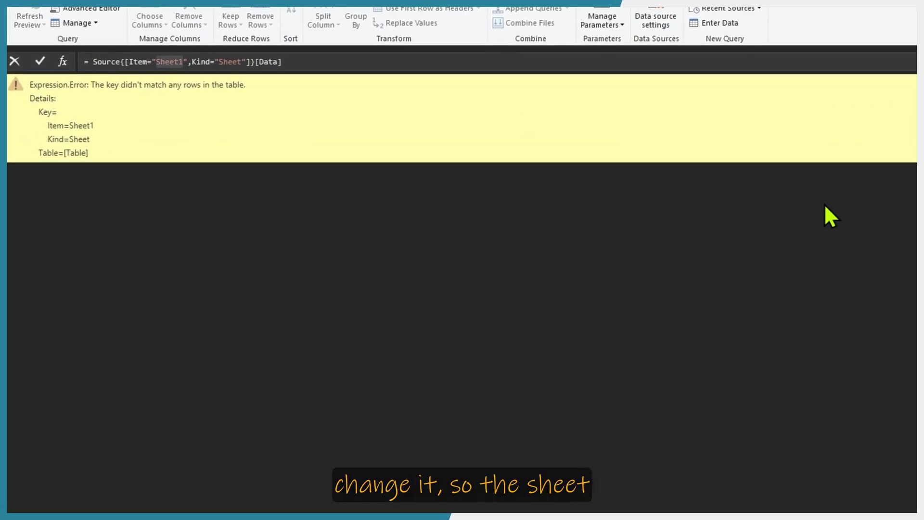
type("Customer")
key("Return")
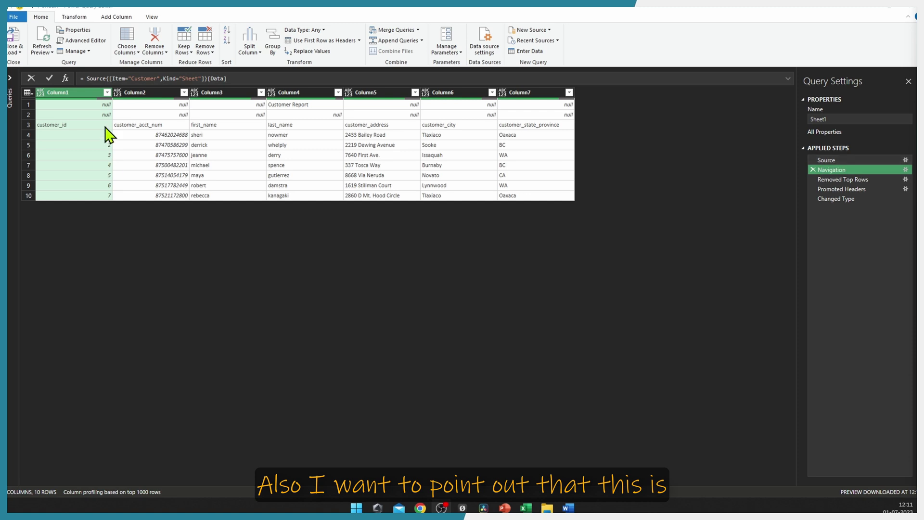
Try the lowercase item name customer in the Navigation step's formula, and remove the lowercase c again.
left_click(134, 78)
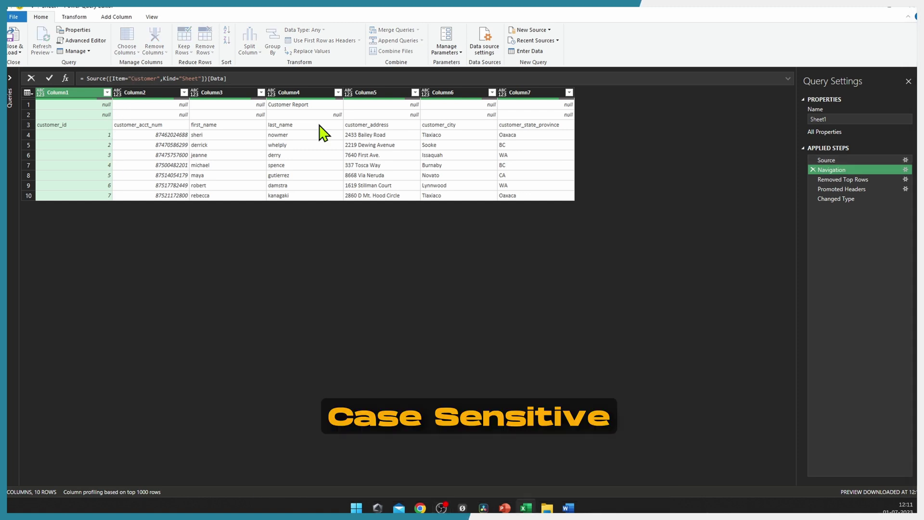
key("Delete")
type("c")
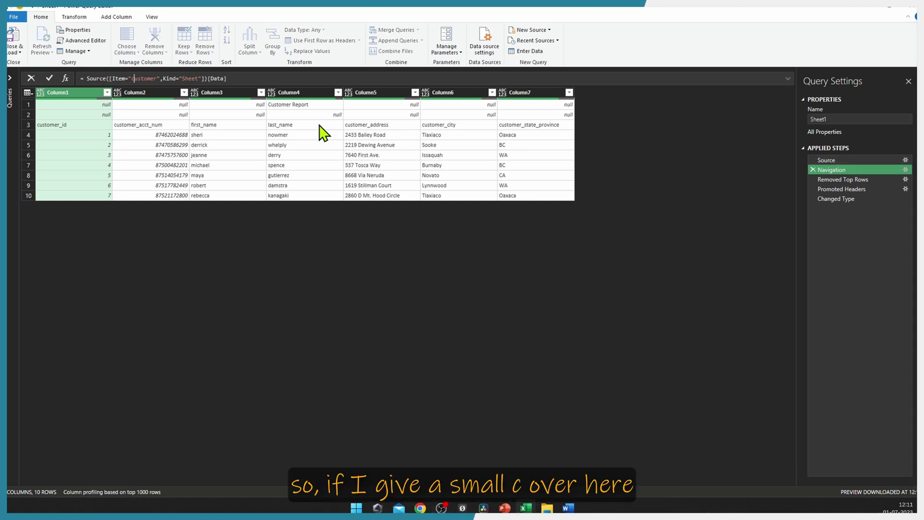
key("Return")
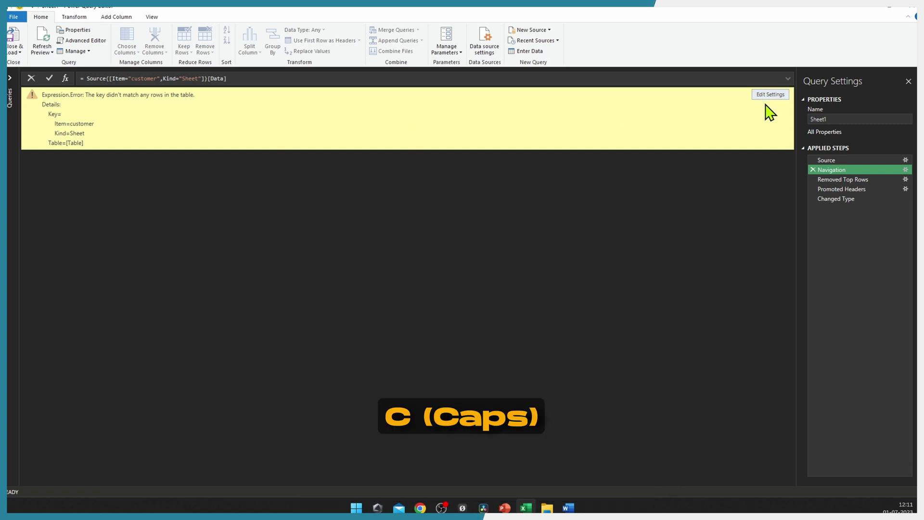
left_click(133, 79)
key("BackSpace")
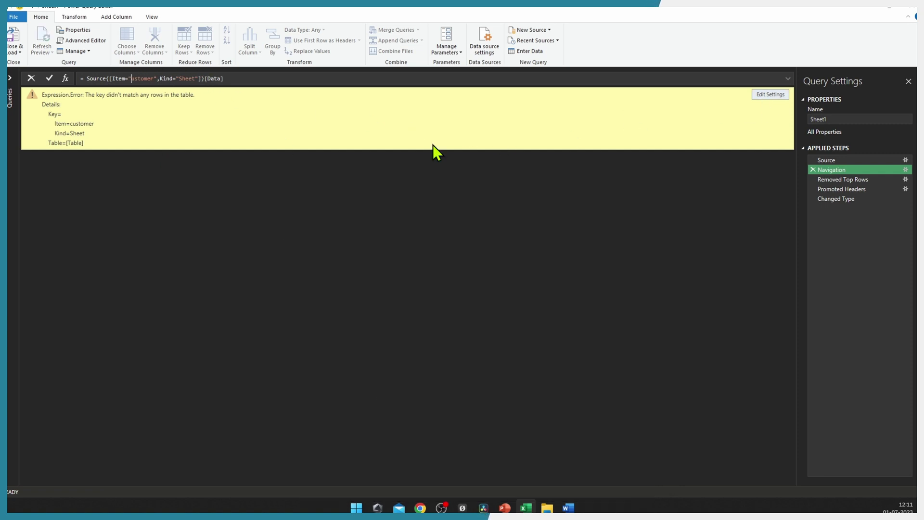
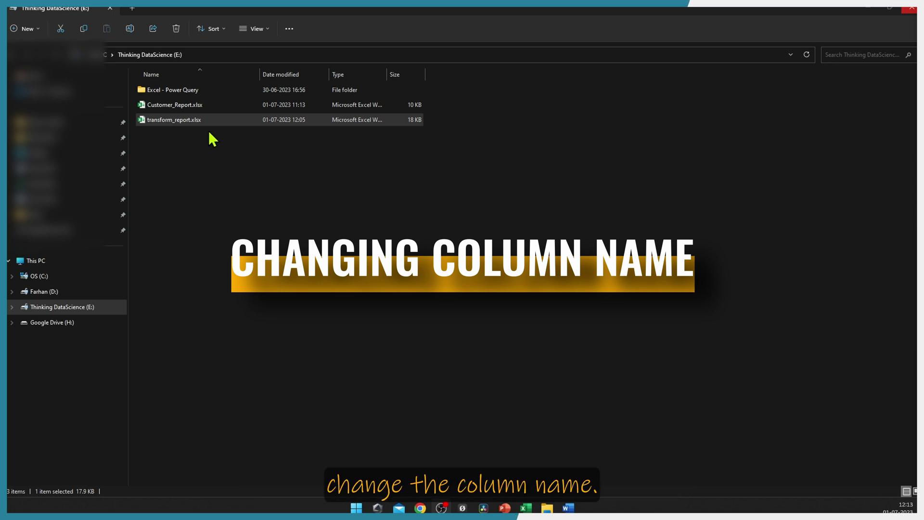
Open Customer_Report.xlsx, rename the customer_address column header in E3 to address, then save and close the workbook.
double_click(196, 107)
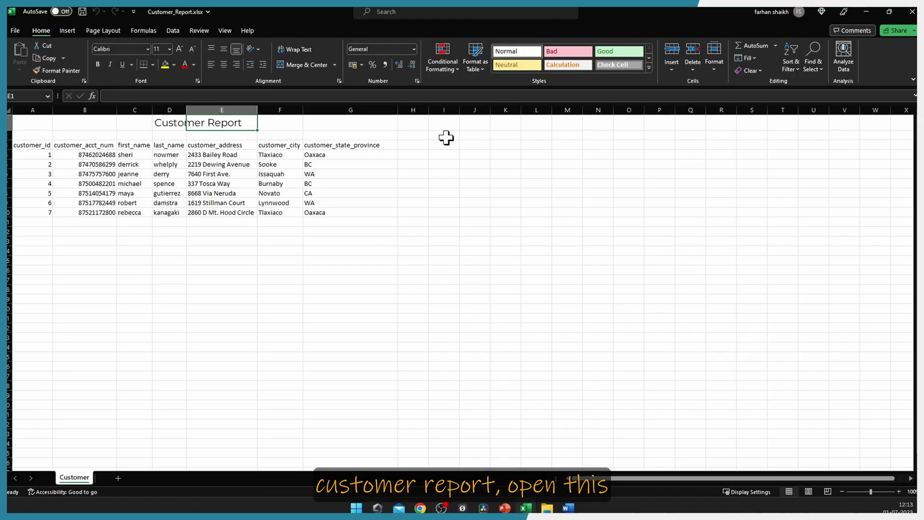
left_click(241, 147)
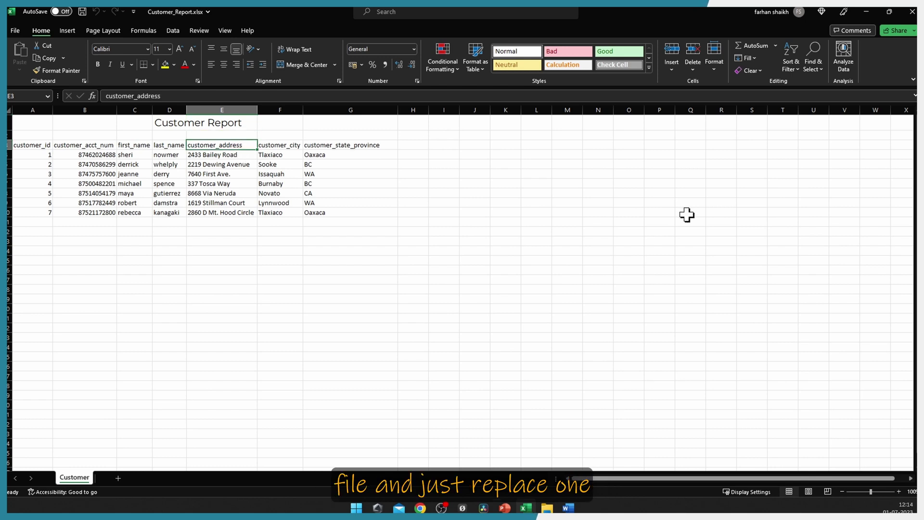
key("F2")
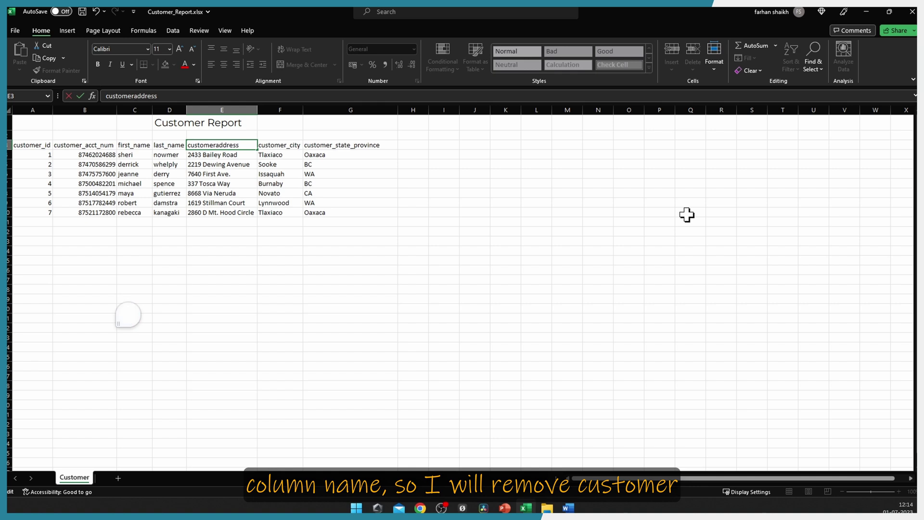
key("BackSpace")
key("BackSpace")
key("BackSpace")
key("BackSpace")
key("BackSpace")
key("BackSpace")
key("BackSpace")
key("BackSpace")
key("Return")
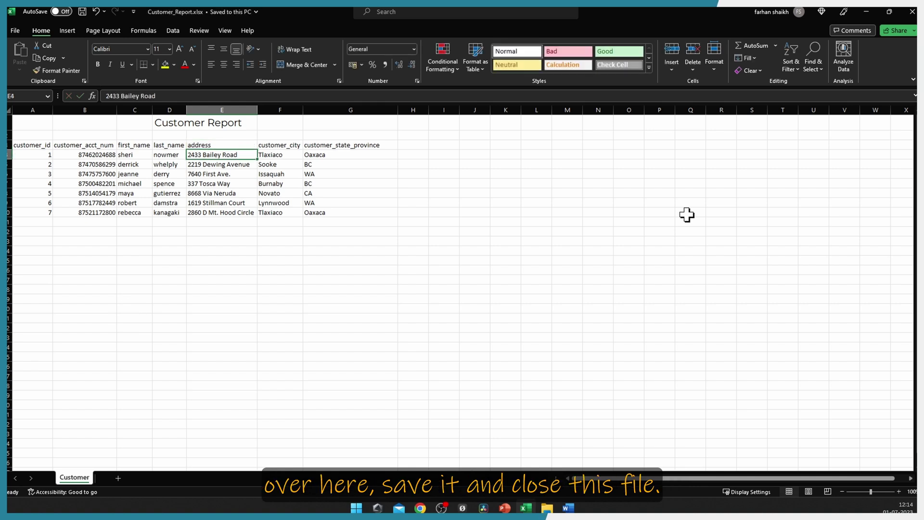
left_click(912, 12)
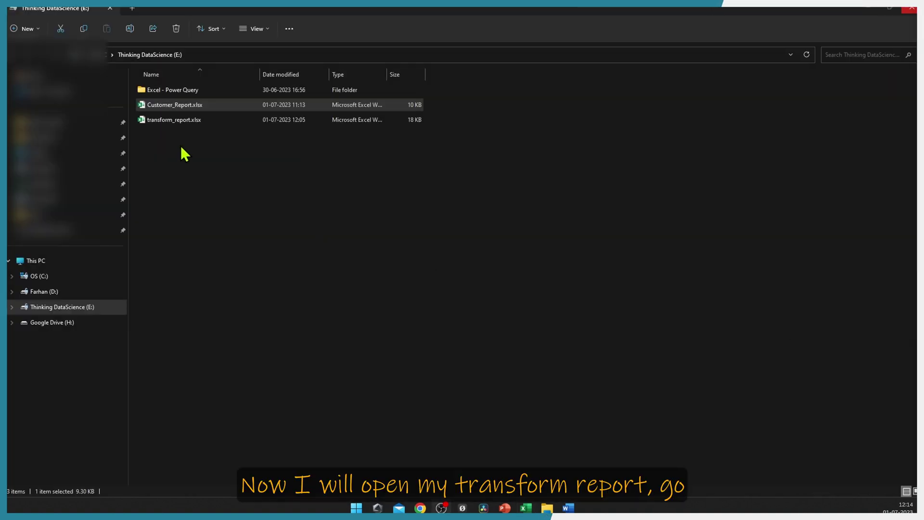
Open transform_report.xlsx, show its queries and try to refresh the Sheet1 query, dismissing the resulting message.
double_click(171, 119)
left_click(168, 30)
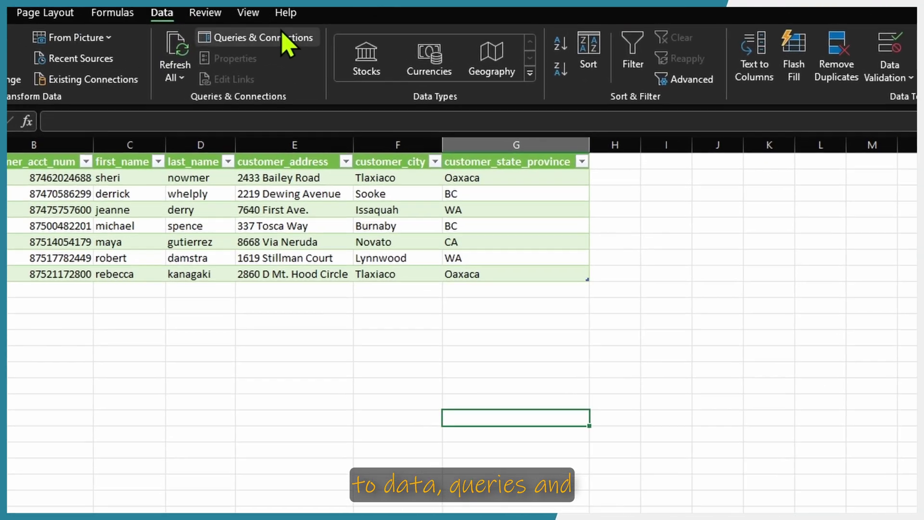
left_click(283, 36)
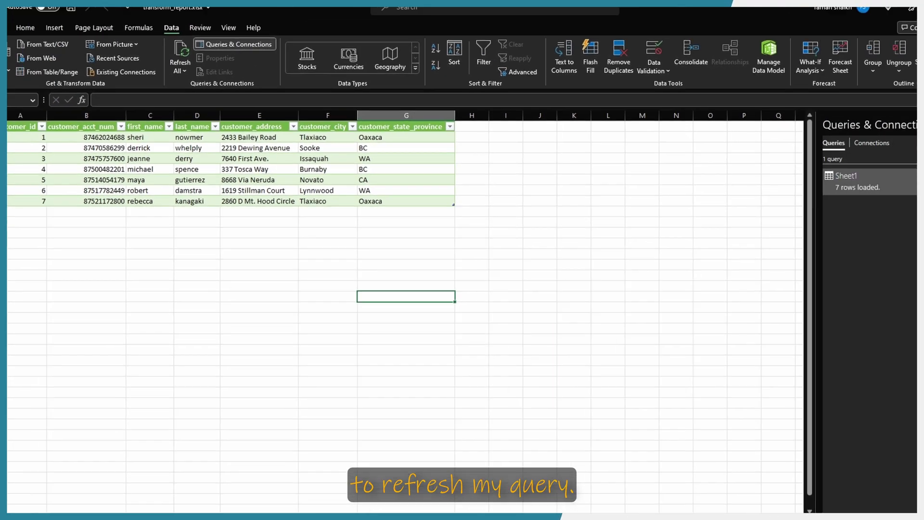
left_click(923, 176)
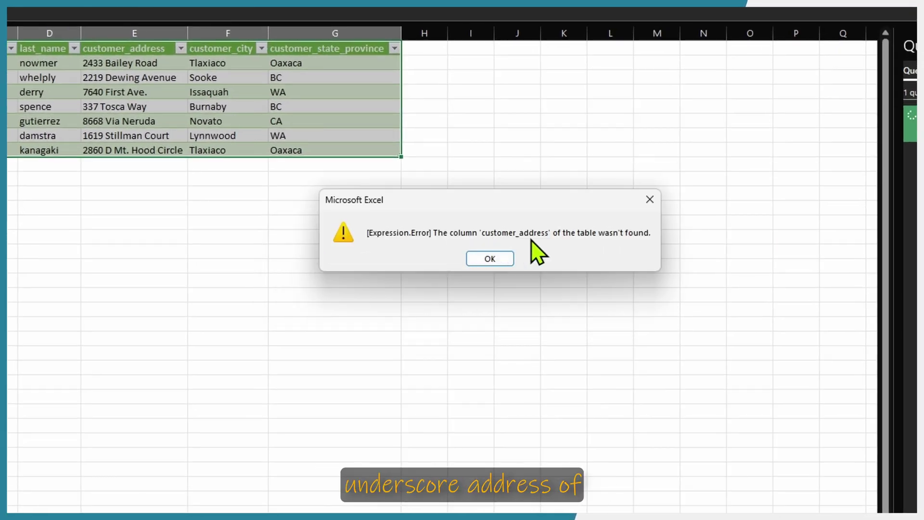
left_click(496, 259)
Open the Sheet1 query for editing and check its applied steps from Source through Changed Type to locate the failing one.
double_click(912, 127)
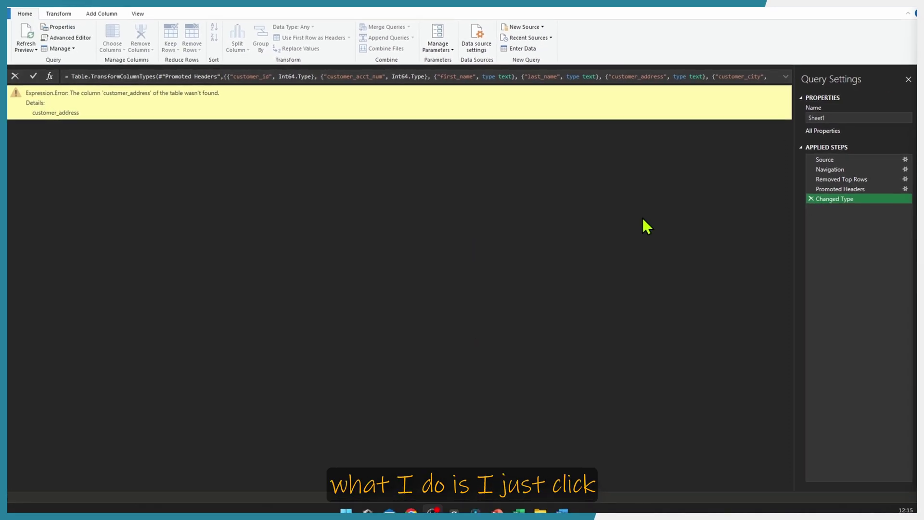
left_click(844, 161)
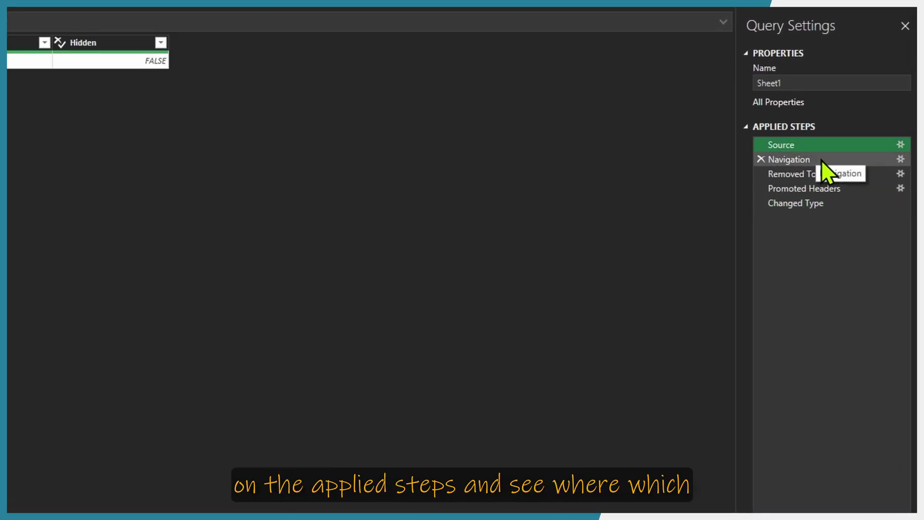
key("Down")
key("Down")
key("Down")
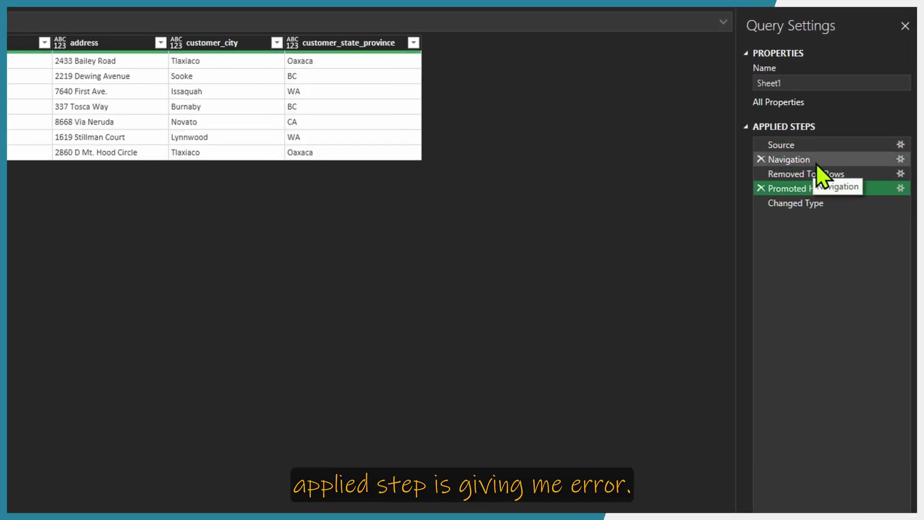
left_click(808, 204)
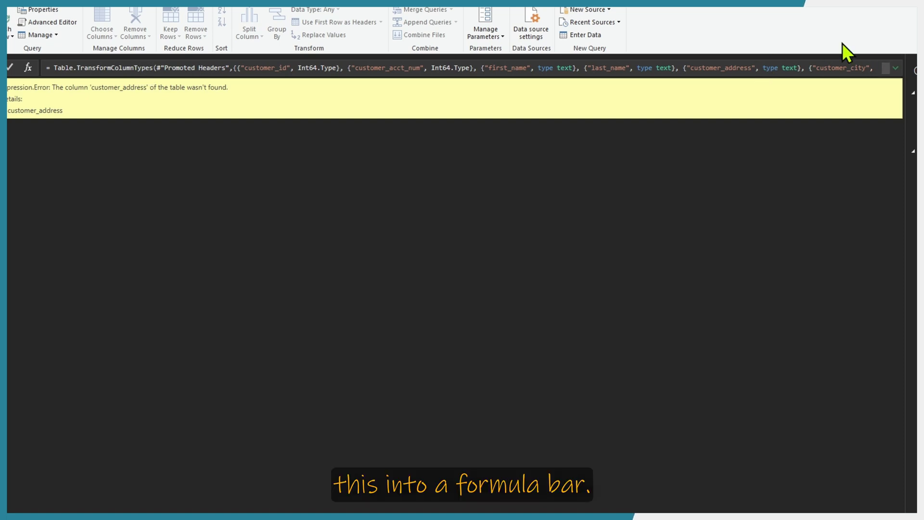
Expand the Changed Type step's formula, change the column name customer_address to address and apply it.
left_click(895, 69)
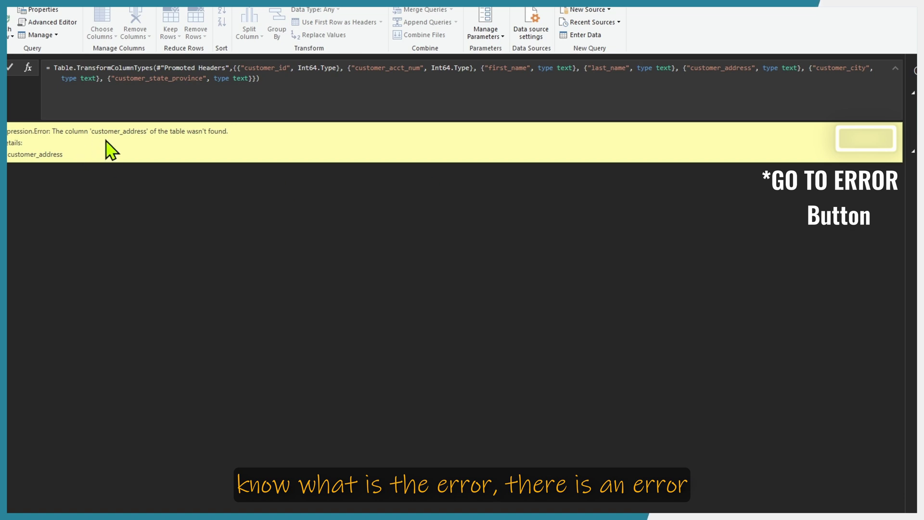
triple_click(64, 148)
left_click(67, 155)
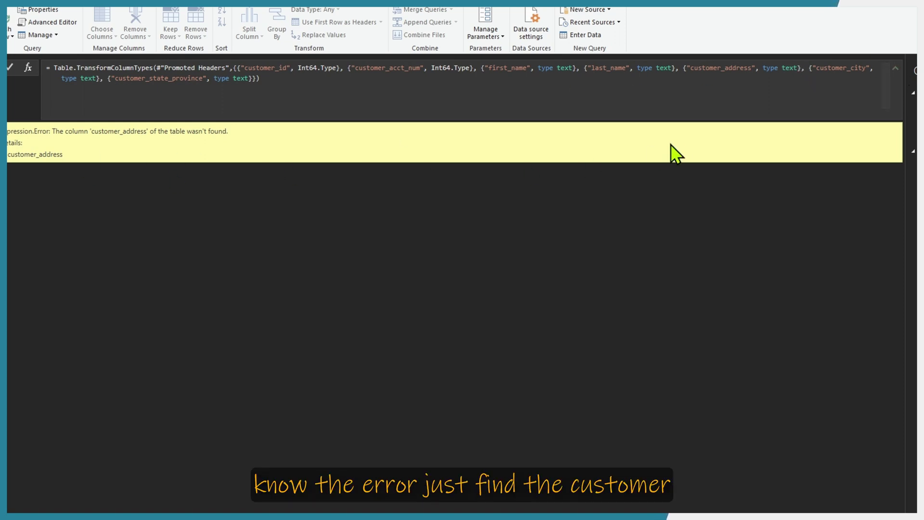
double_click(723, 67)
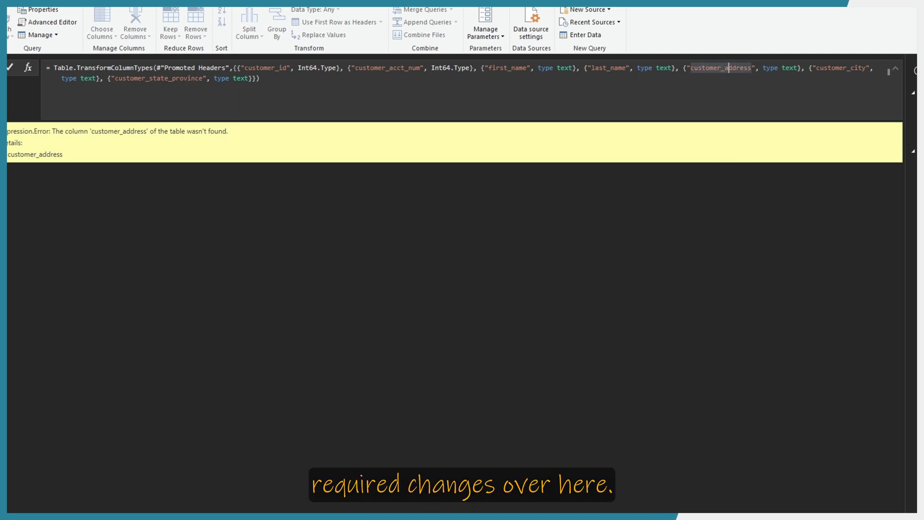
left_click(724, 67)
key("BackSpace")
key("BackSpace")
key("BackSpace")
key("BackSpace")
key("BackSpace")
key("BackSpace")
key("BackSpace")
key("BackSpace")
key("BackSpace")
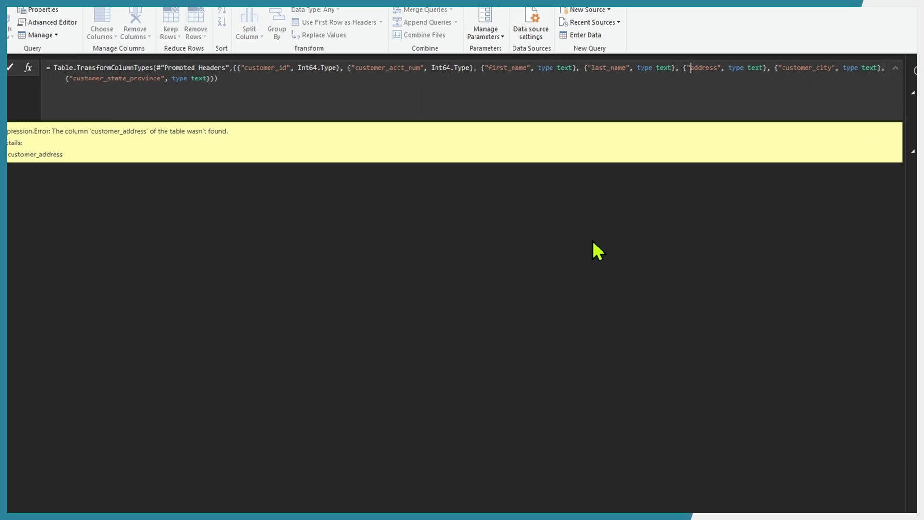
left_click(613, 284)
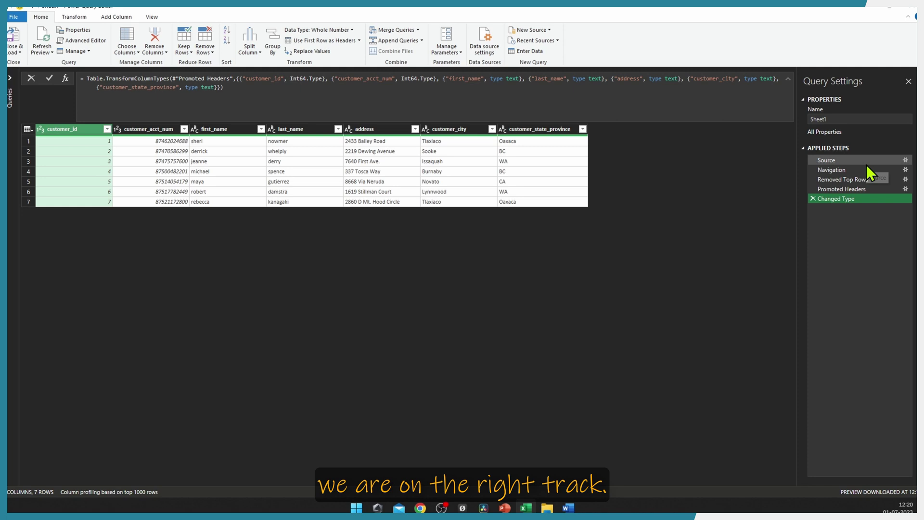
Review the Source and Removed Top Rows steps of the Sheet1 query and close the query editor.
left_click(867, 164)
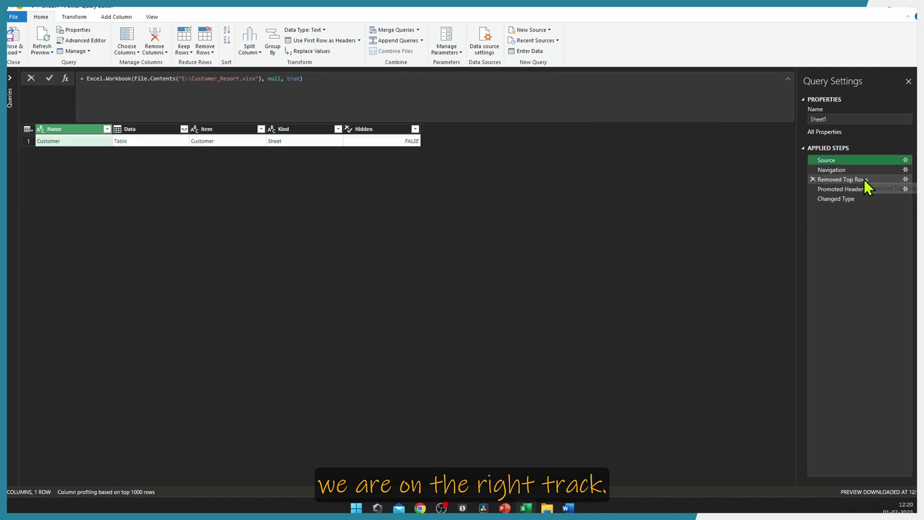
left_click(864, 179)
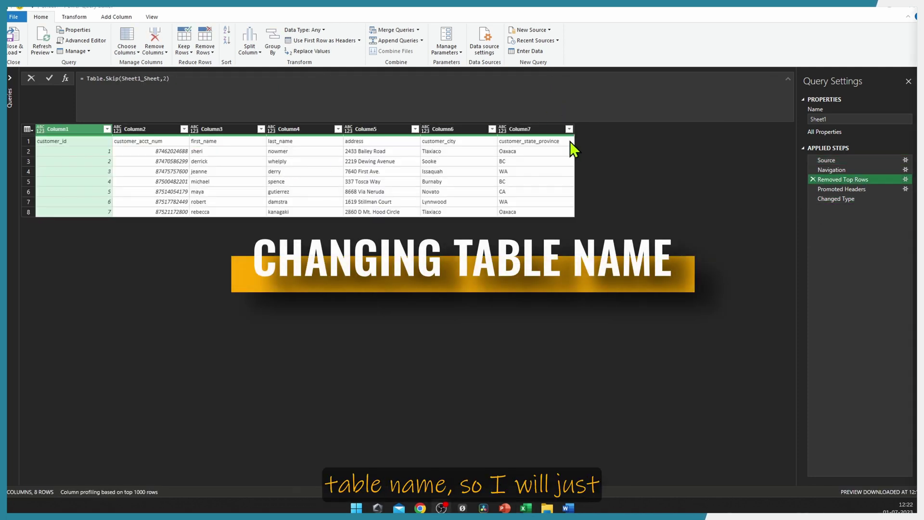
left_click(912, 10)
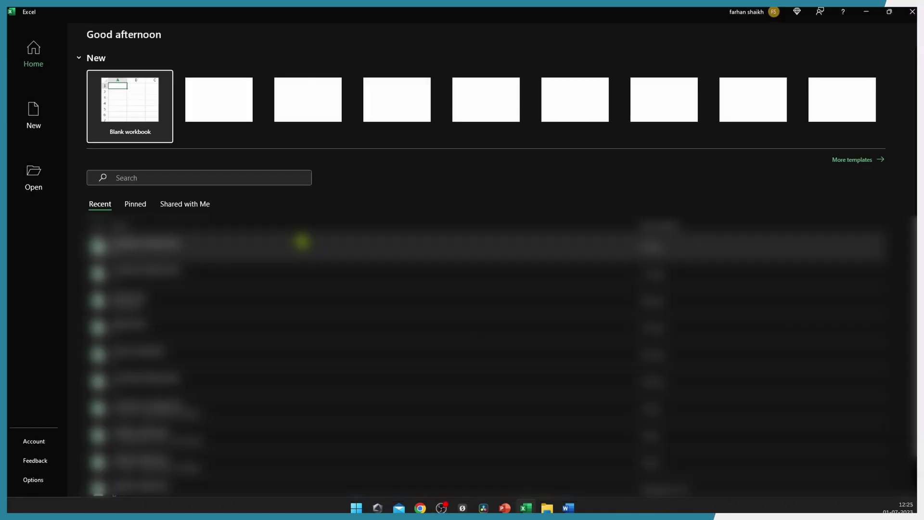
Create a blank workbook, put a Number column with the values 1 to 12 at E6 and convert it into a table.
left_click(130, 85)
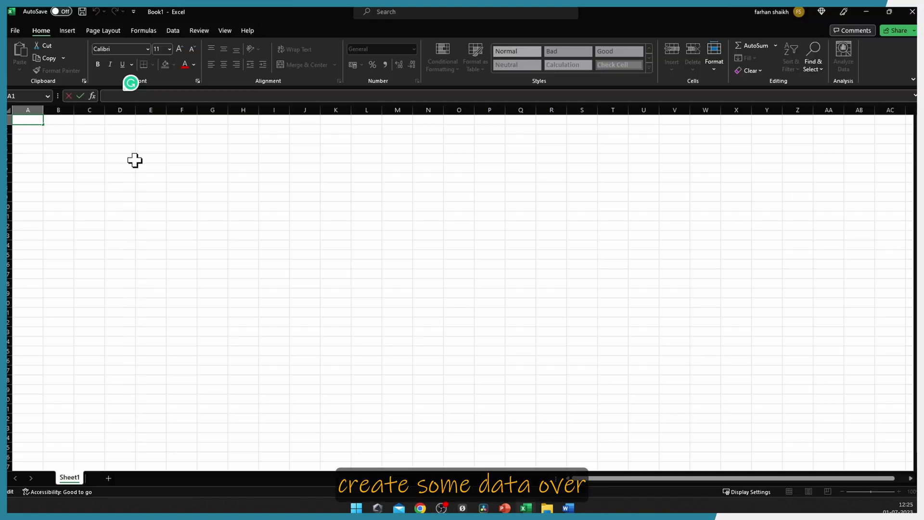
left_click_drag(119, 167, 151, 167)
key("ctrl+v")
left_click(136, 217)
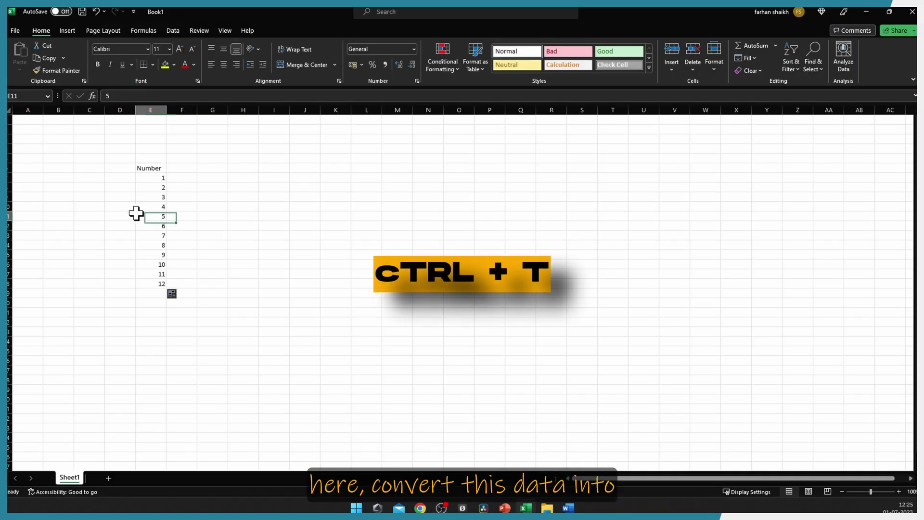
key("ctrl+t")
key("Return")
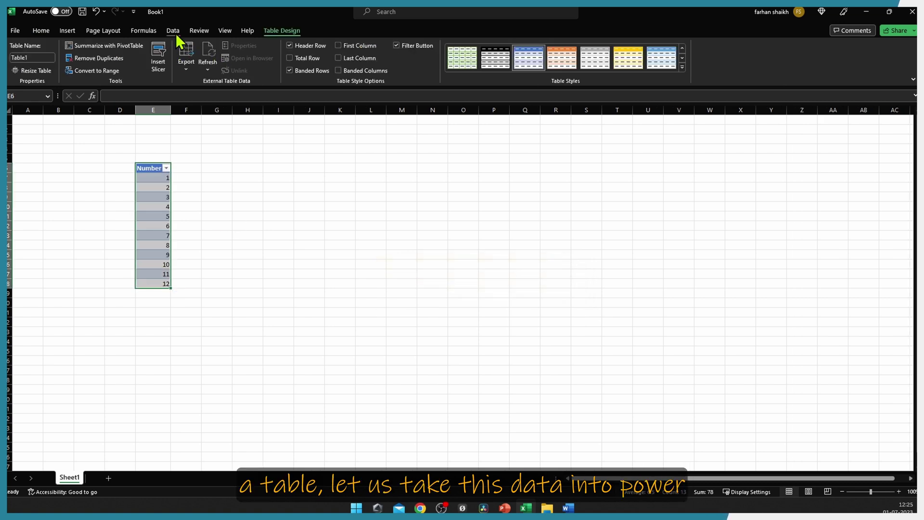
Bring the Number table into Power Query and load the query as a table in the existing worksheet at I6.
left_click(175, 32)
left_click(72, 70)
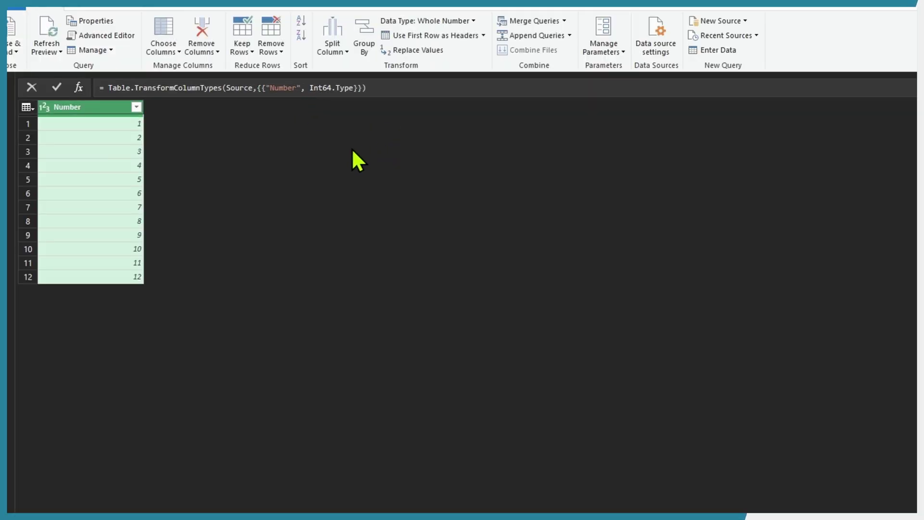
left_click(14, 51)
left_click(27, 79)
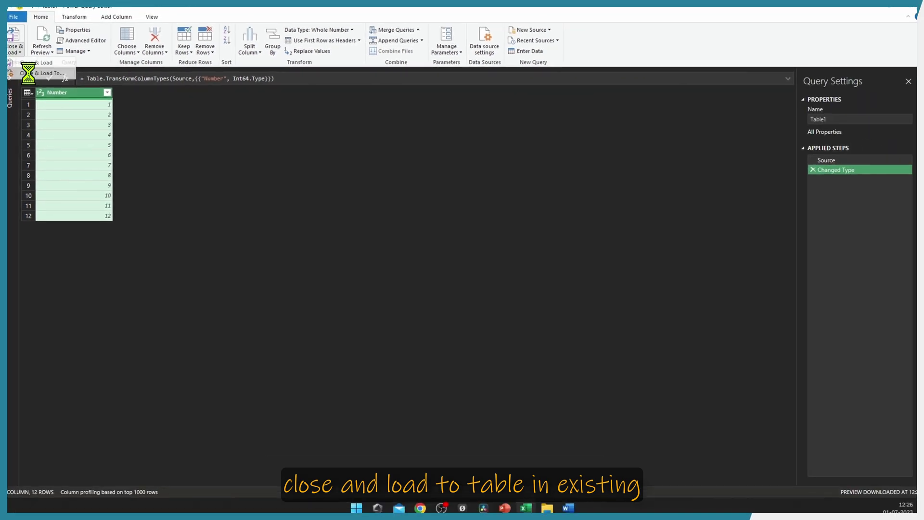
left_click(525, 217)
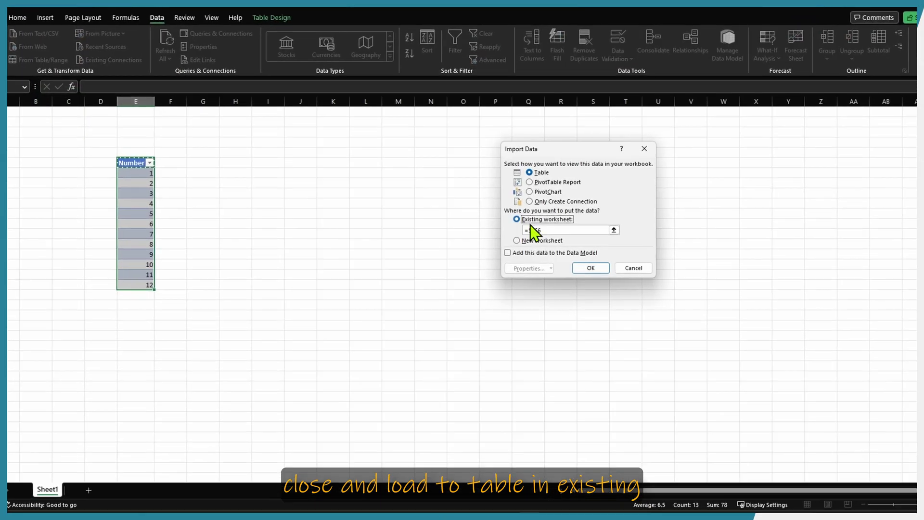
left_click(204, 133)
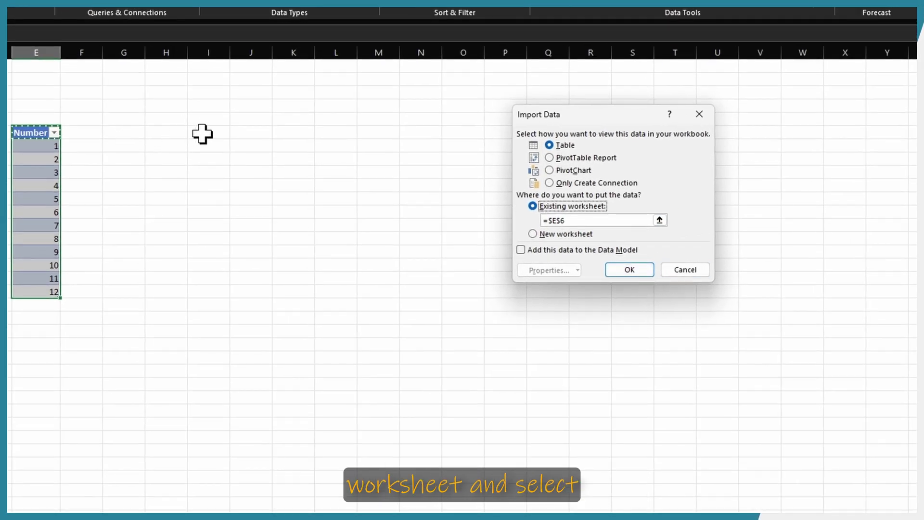
left_click(627, 274)
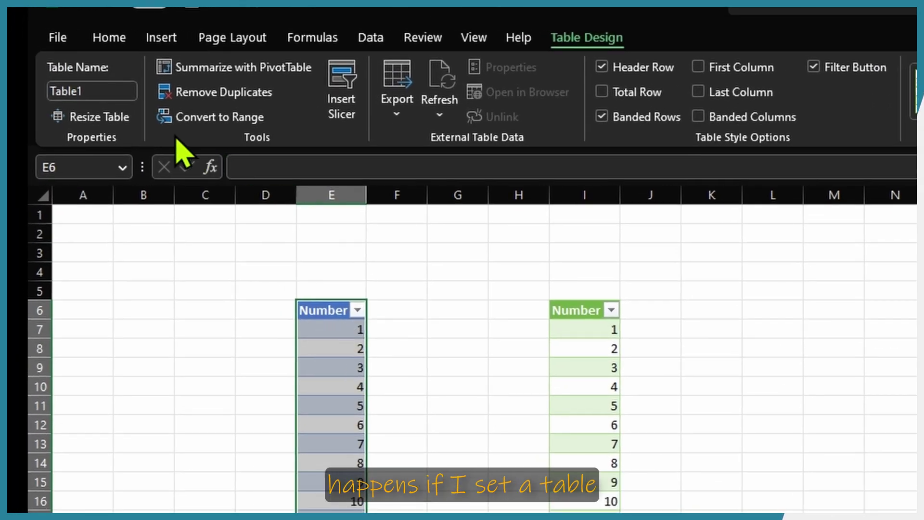
Rename the source Number table in column E to Table.
key("alt+j")
key("t")
key("a")
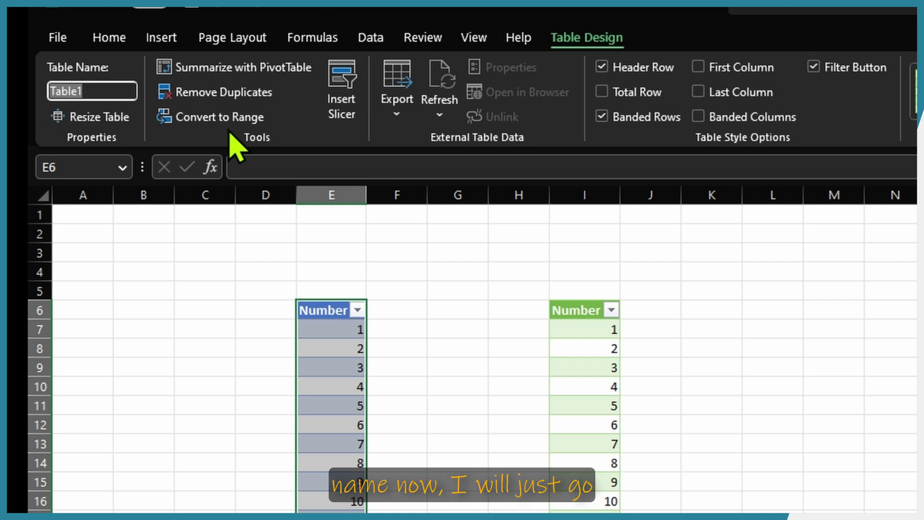
key("BackSpace")
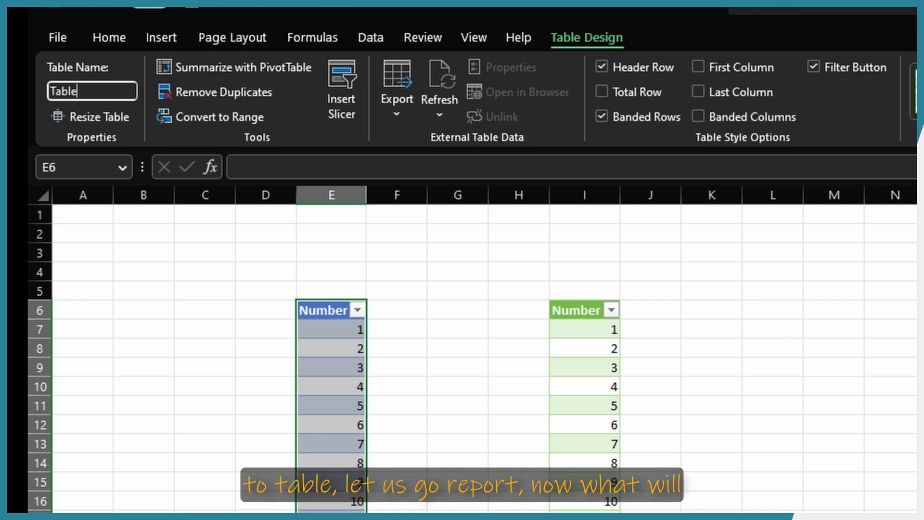
left_click(457, 424)
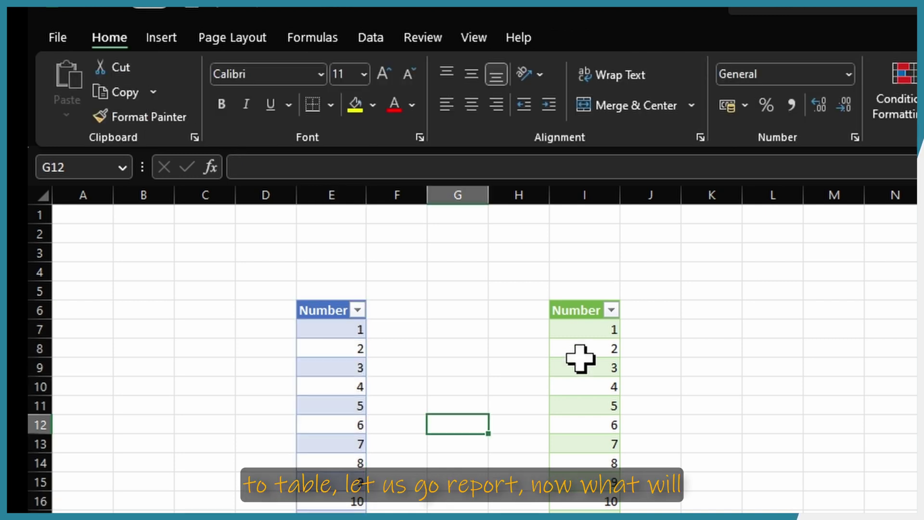
Try to refresh the Table1 query after the source table's renaming and dismiss the resulting message.
left_click(584, 367)
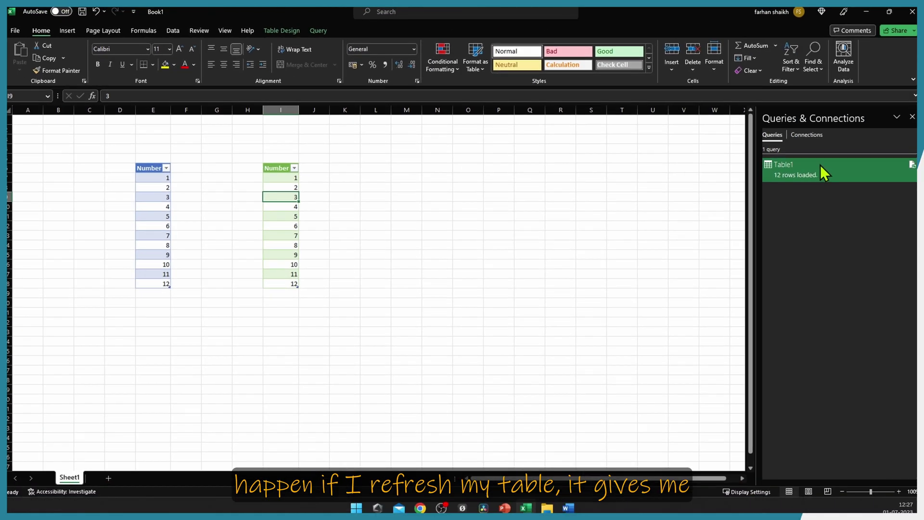
right_click(820, 165)
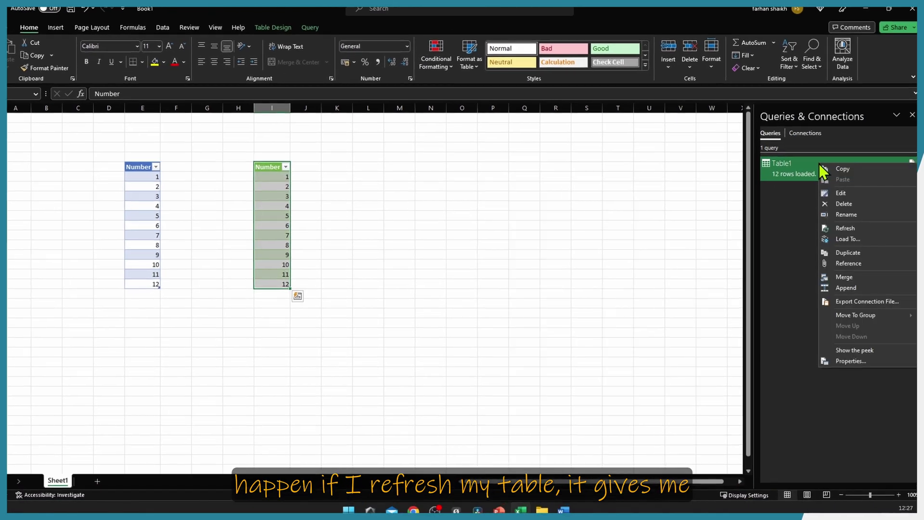
left_click(861, 233)
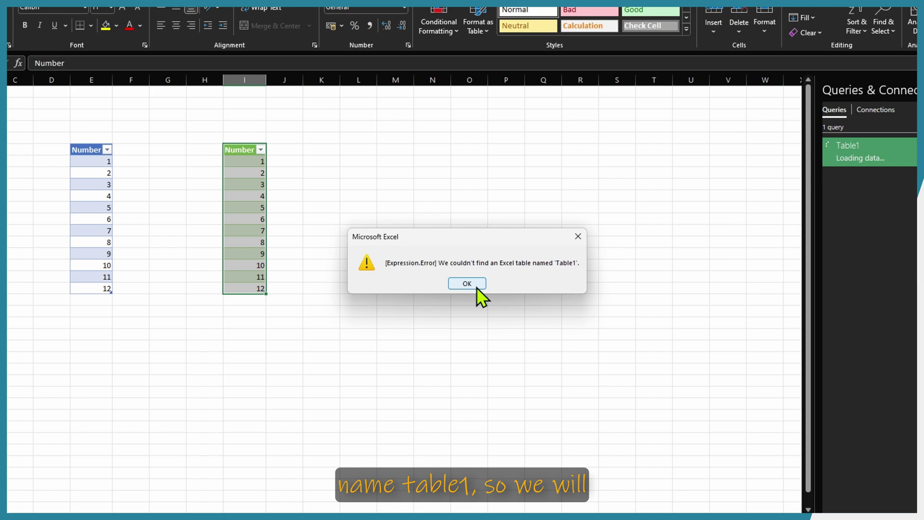
left_click(467, 283)
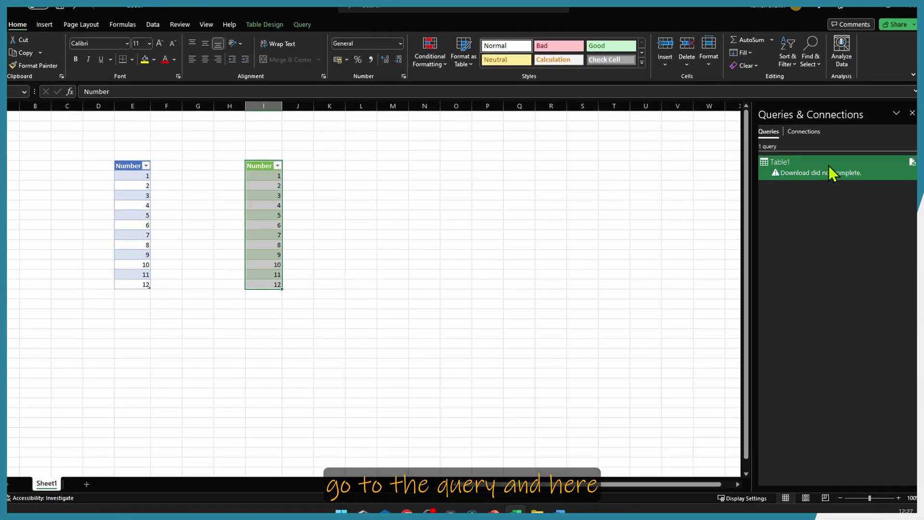
Edit the Table1 query's failing Source step to reference the workbook table Table_report, and load the query back to the sheet.
double_click(829, 166)
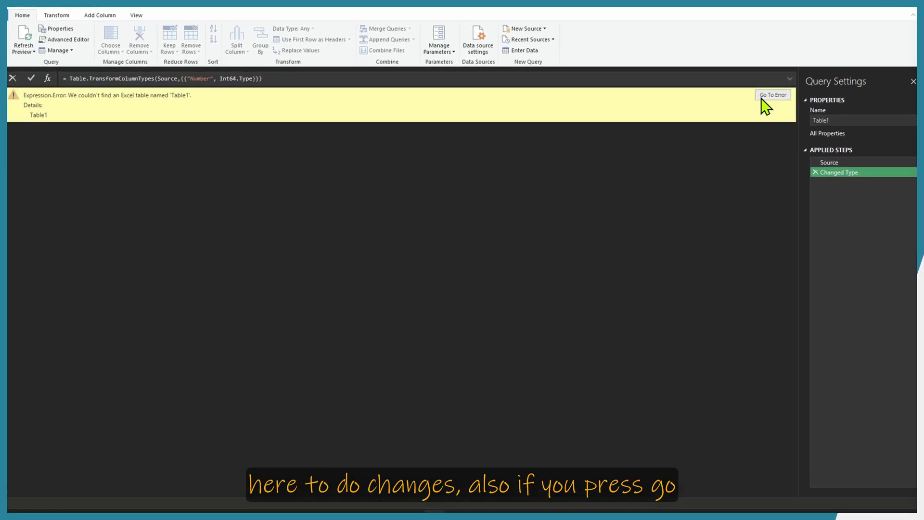
left_click(813, 110)
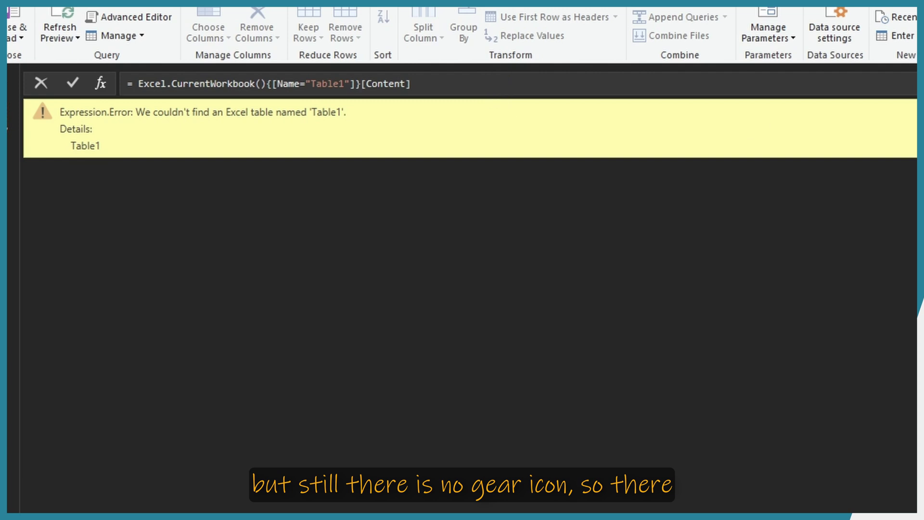
left_click(480, 91)
key("Left")
key("Left")
key("Left")
key("Left")
key("Left")
key("Left")
key("Left")
key("Left")
key("Left")
key("Left")
key("Left")
key("Left")
key("Left")
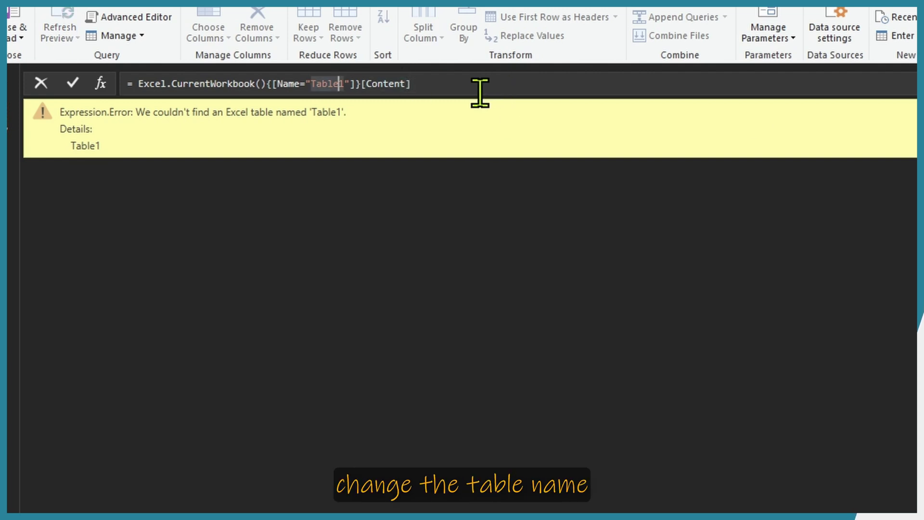
key("Right")
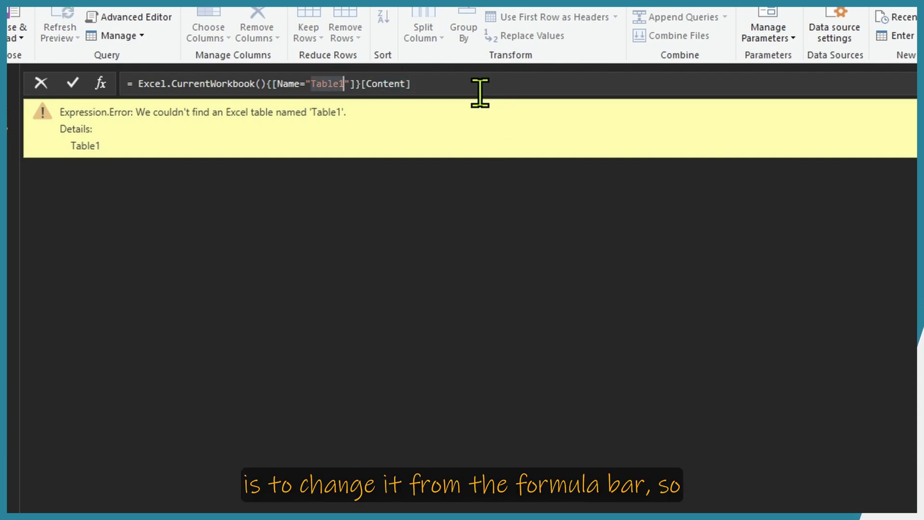
key("BackSpace")
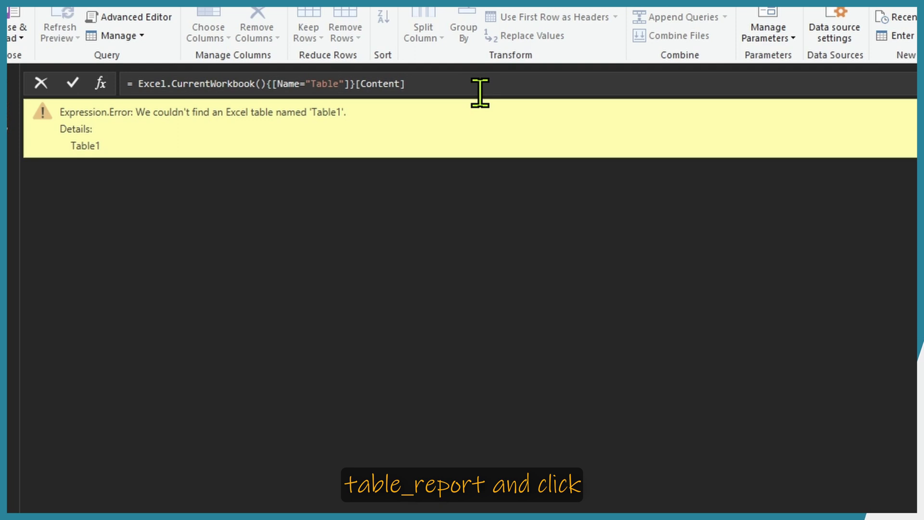
type("_report")
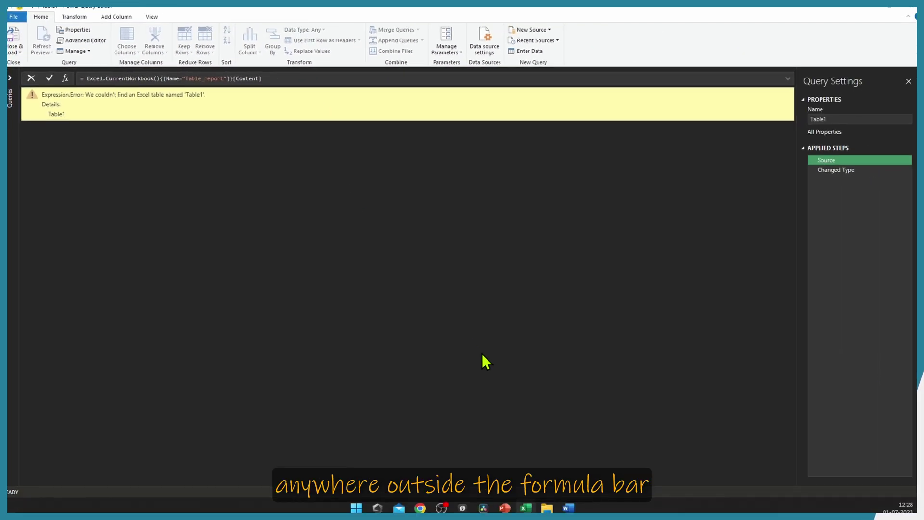
left_click(514, 245)
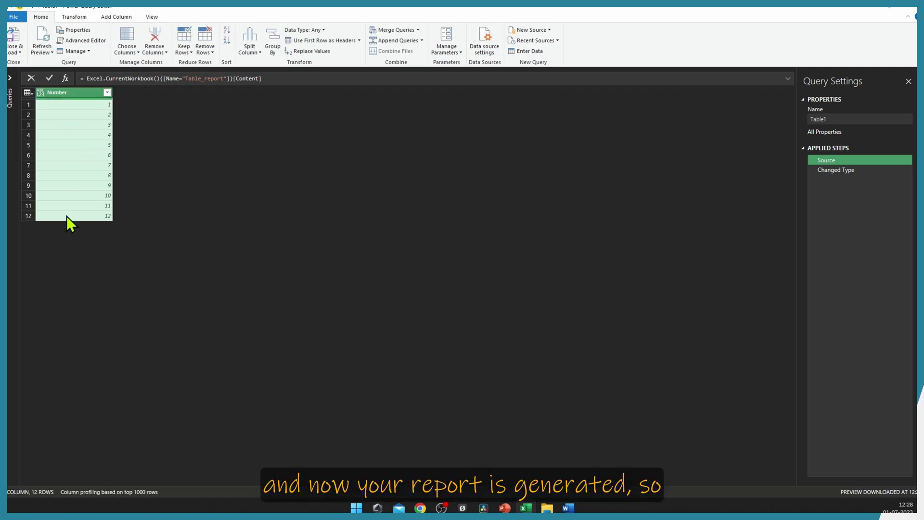
left_click(14, 38)
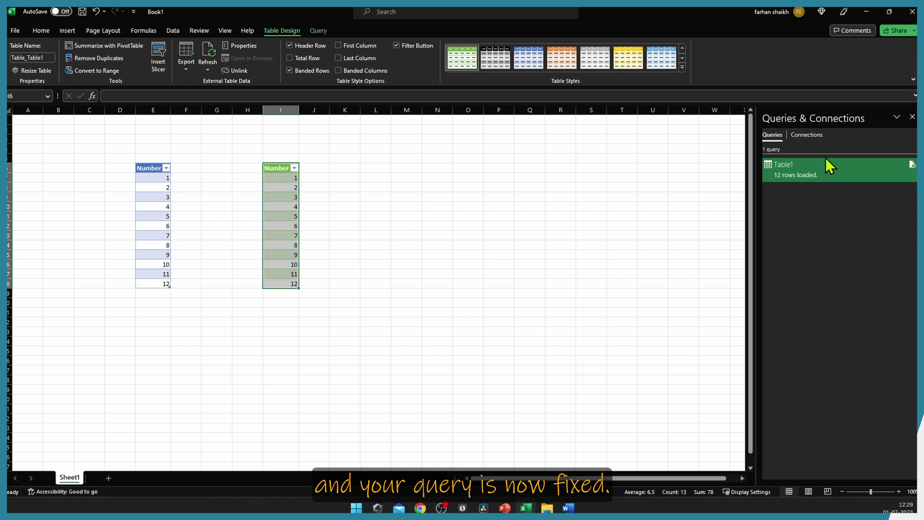